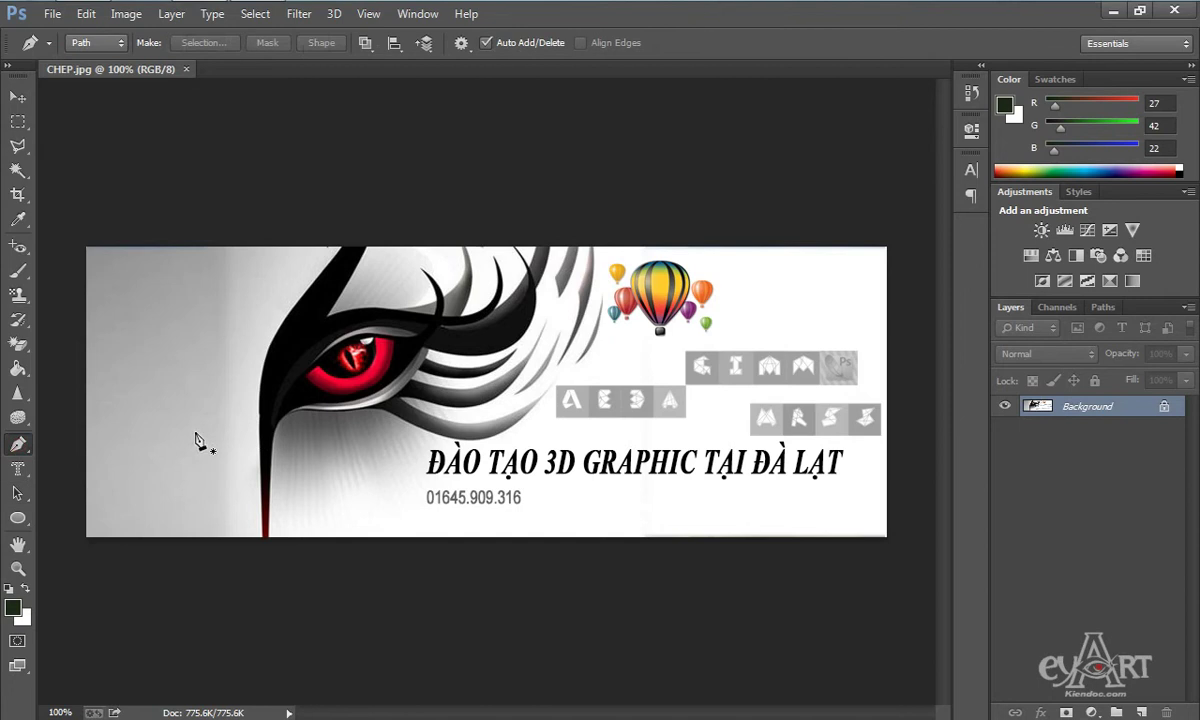
Draw an open curved path with the Pen tool from the grey area beside the eye, across it toward the balloons.
left_click(161, 436)
left_click_drag(272, 351, 318, 376)
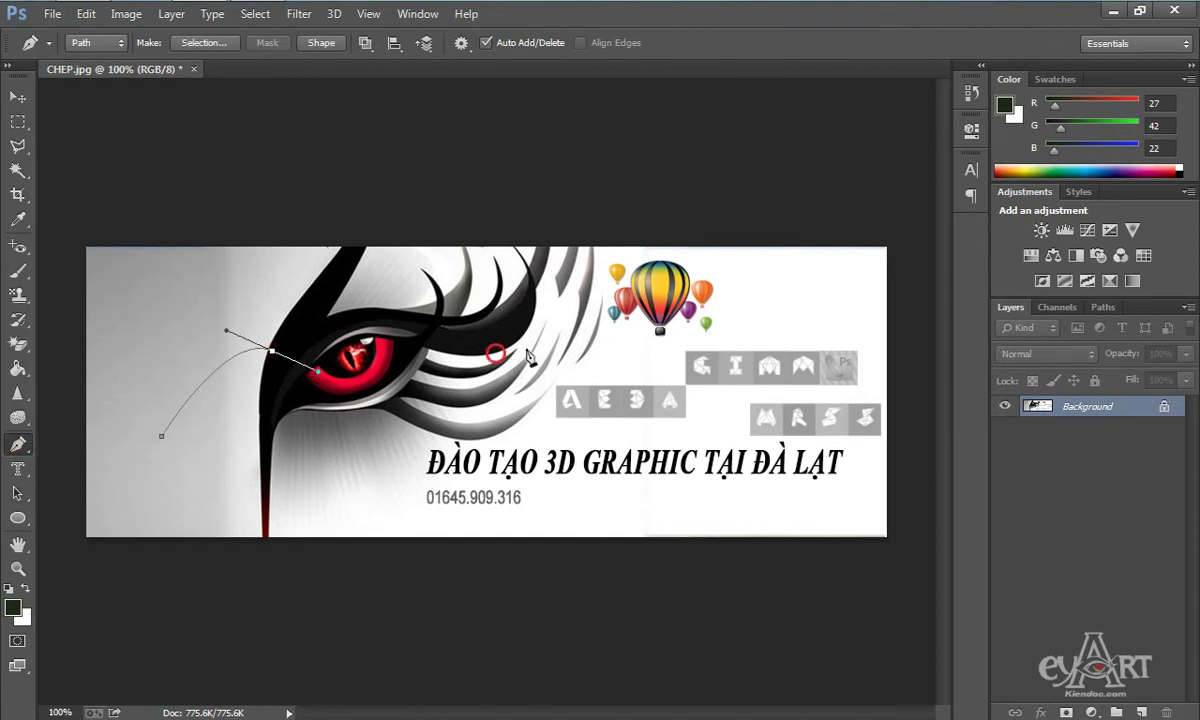
left_click_drag(497, 354, 615, 322)
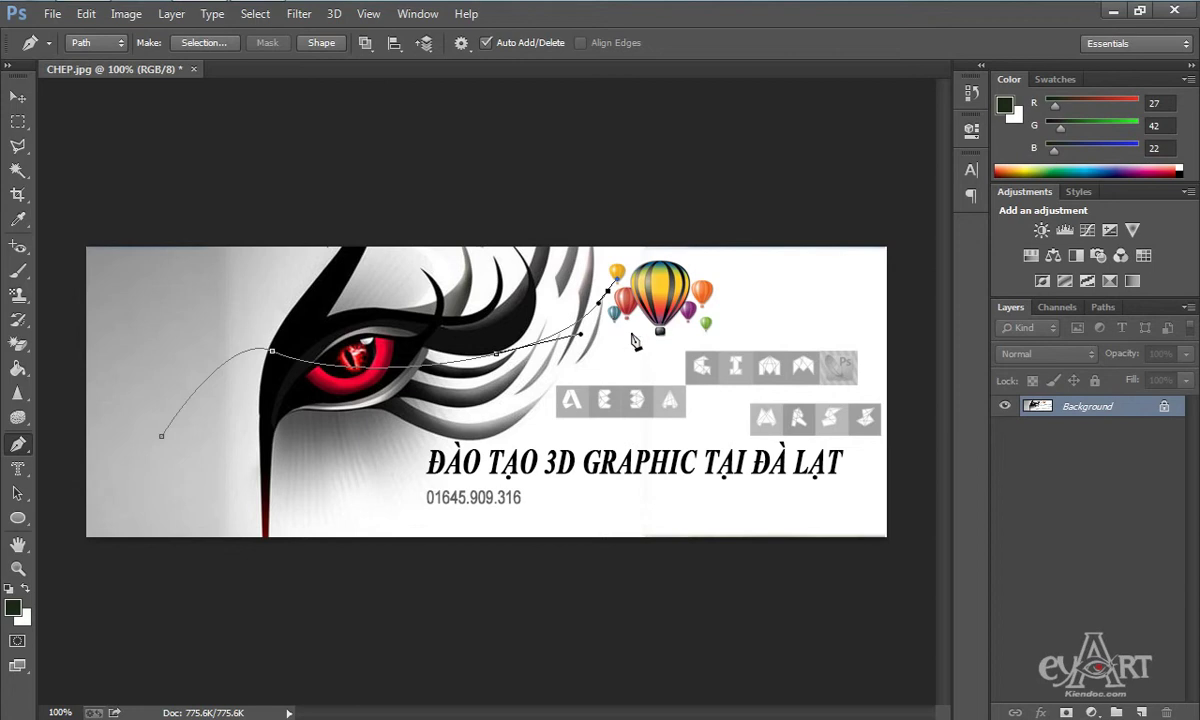
Move the whole path slightly lower with Path Selection and duplicate it just beneath the original.
left_click(15, 495)
left_click_drag(15, 495, 119, 492)
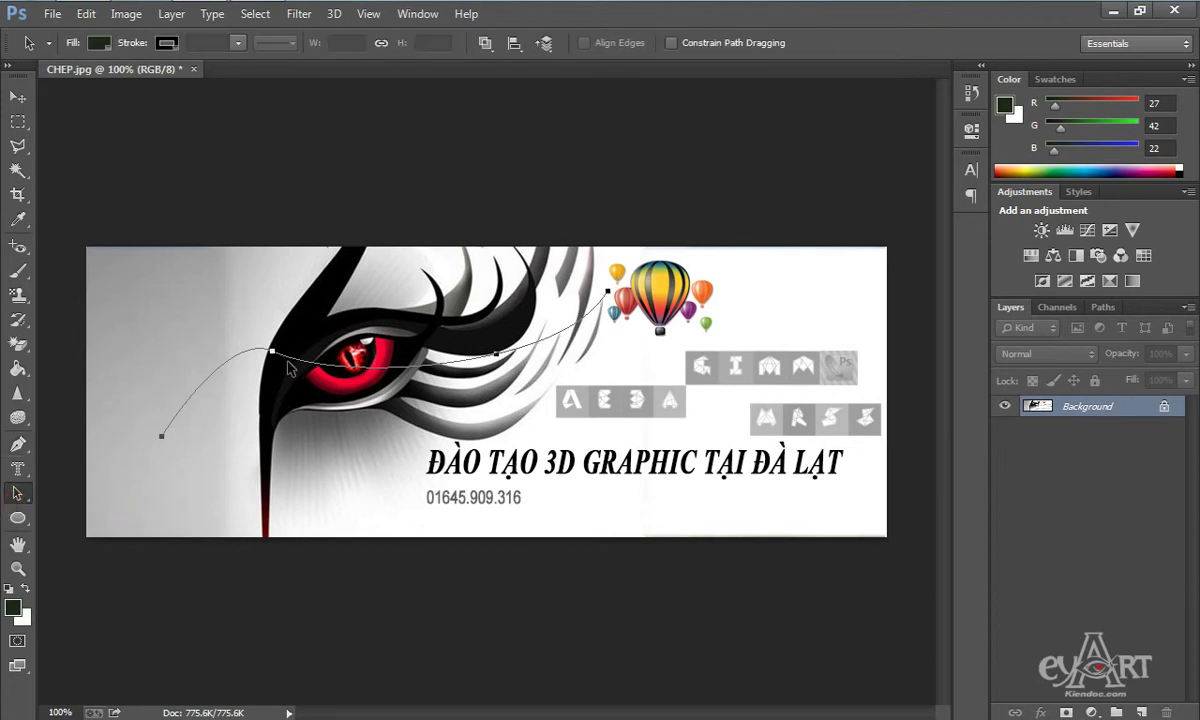
left_click_drag(292, 363, 286, 402)
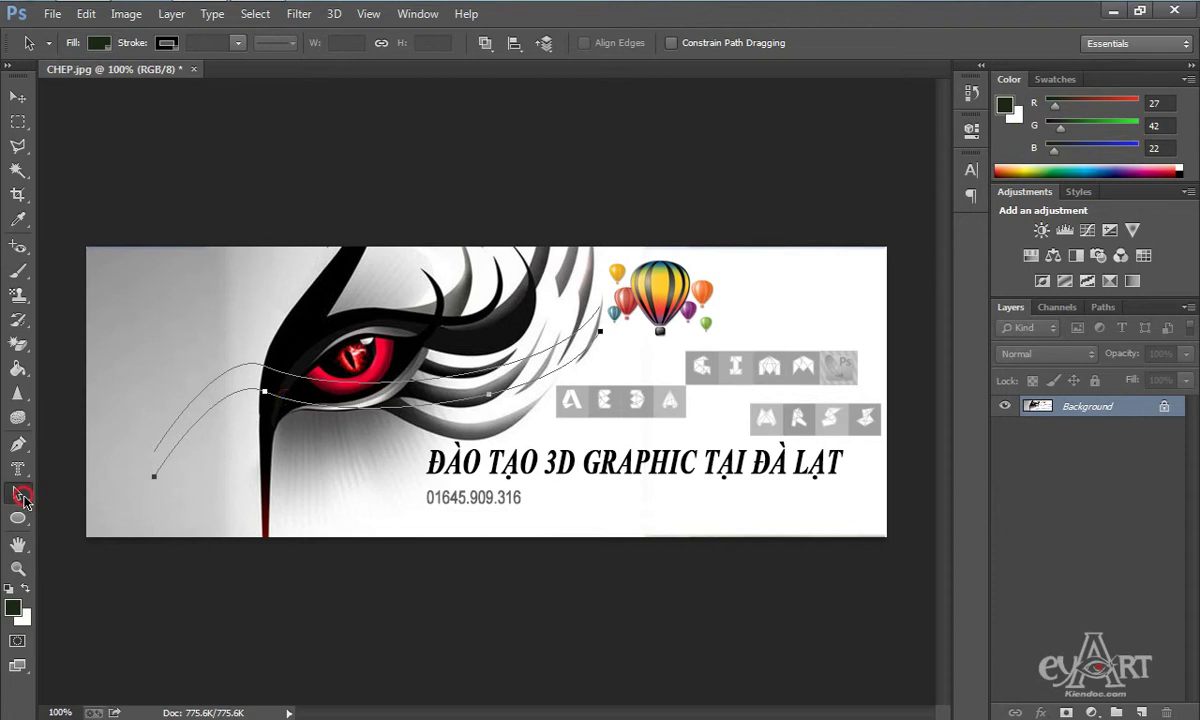
Shift the lower path's second anchor point slightly down with Direct Selection, and revert the image to its saved state.
left_click_drag(20, 494, 91, 505)
left_click(154, 477)
left_click(236, 354, "shift")
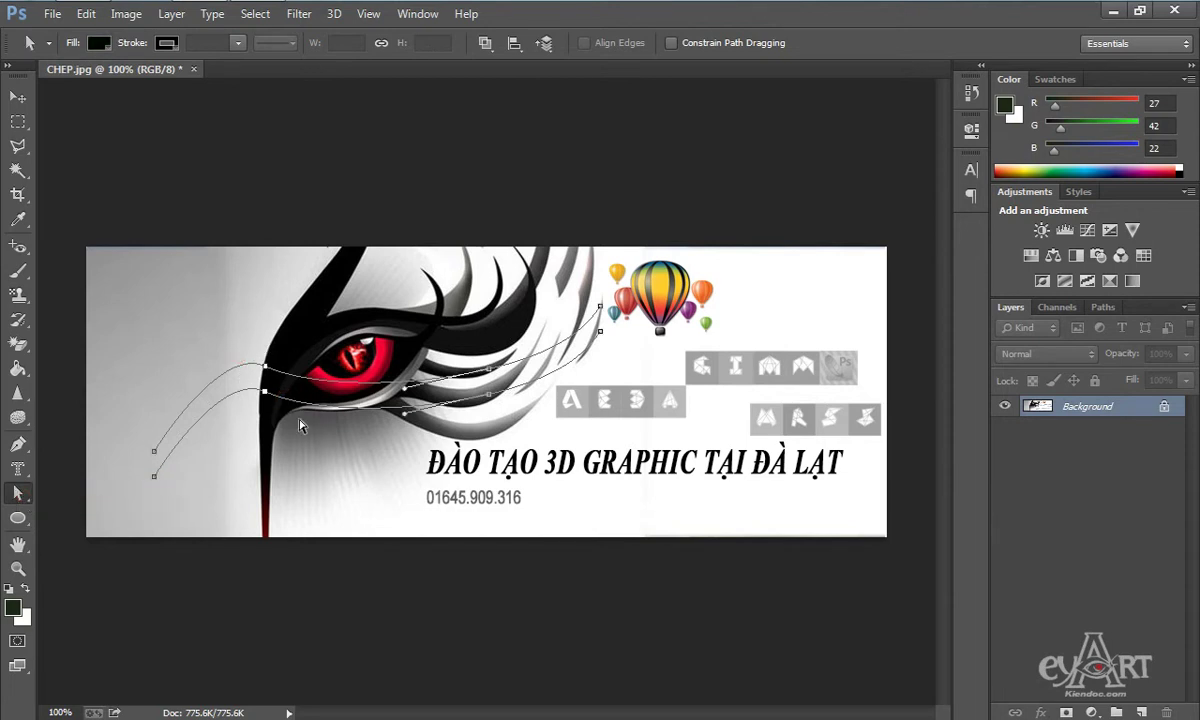
mouse_move(262, 387)
left_mouse_down()
mouse_move(277, 443)
mouse_move(266, 373)
mouse_move(262, 434)
mouse_move(263, 402)
left_mouse_up()
left_click(257, 432)
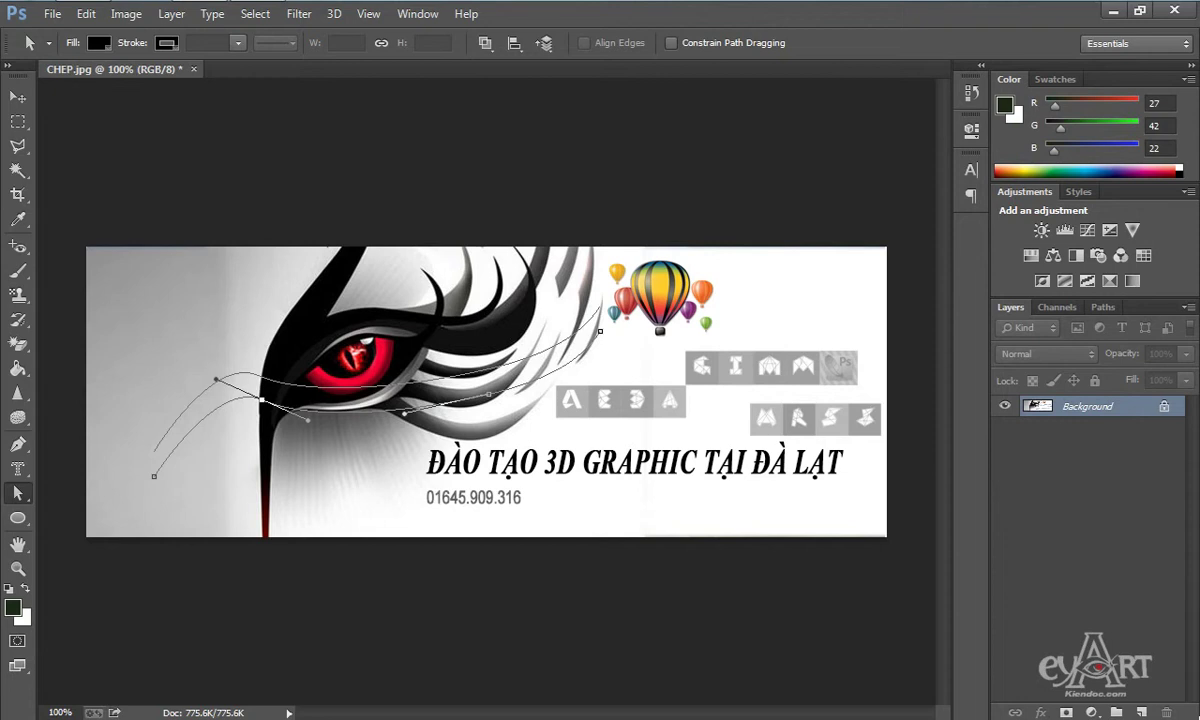
key("F12")
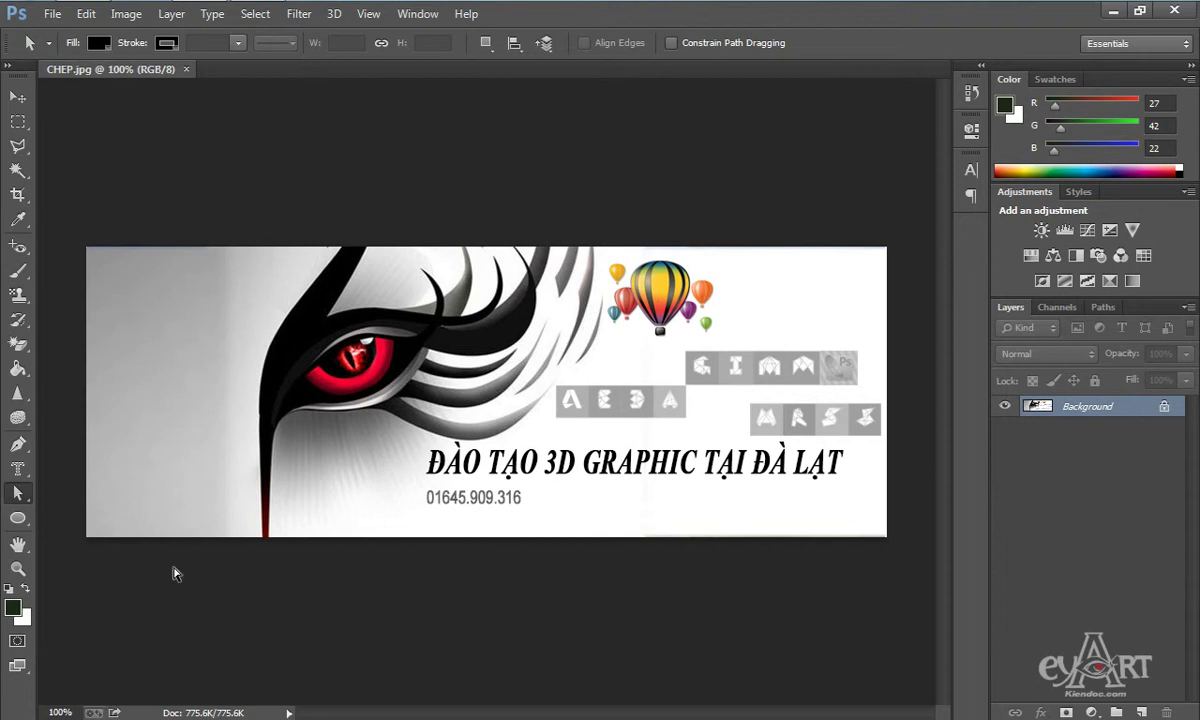
Draw a rectangle shape about 55 × 58 px in the banner's upper-left corner and fill it with pink.
left_click(16, 519)
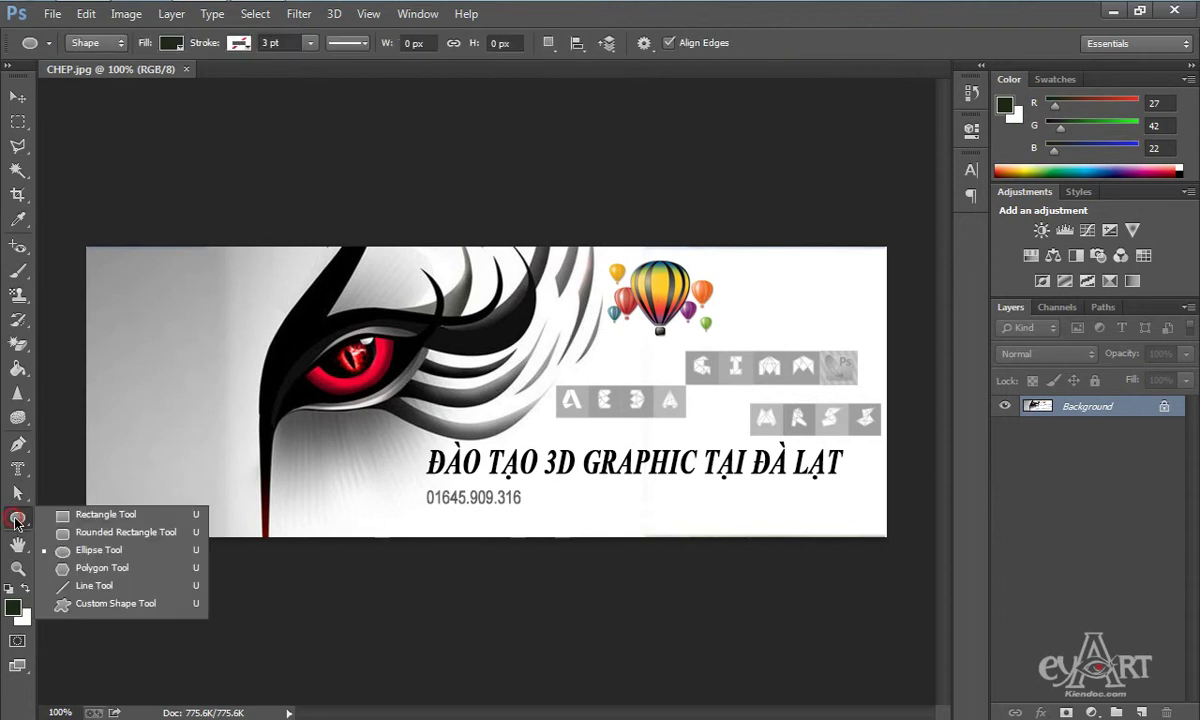
left_click(117, 521)
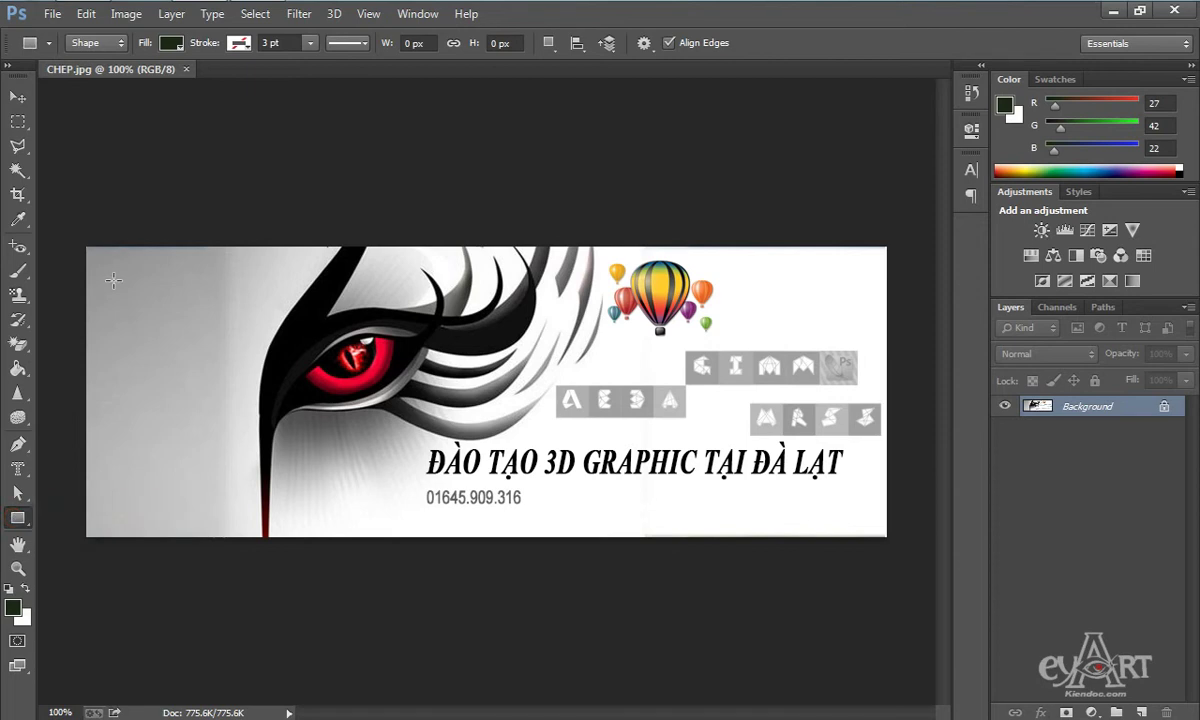
left_click_drag(113, 281, 177, 348)
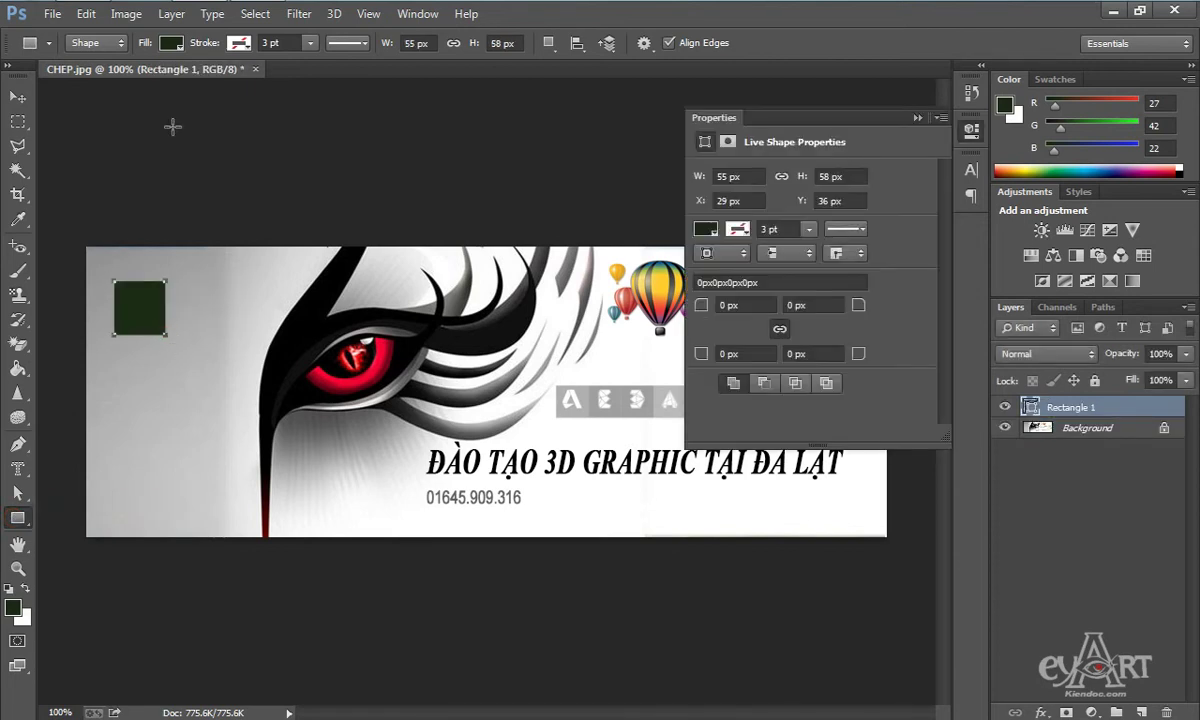
left_click(172, 45)
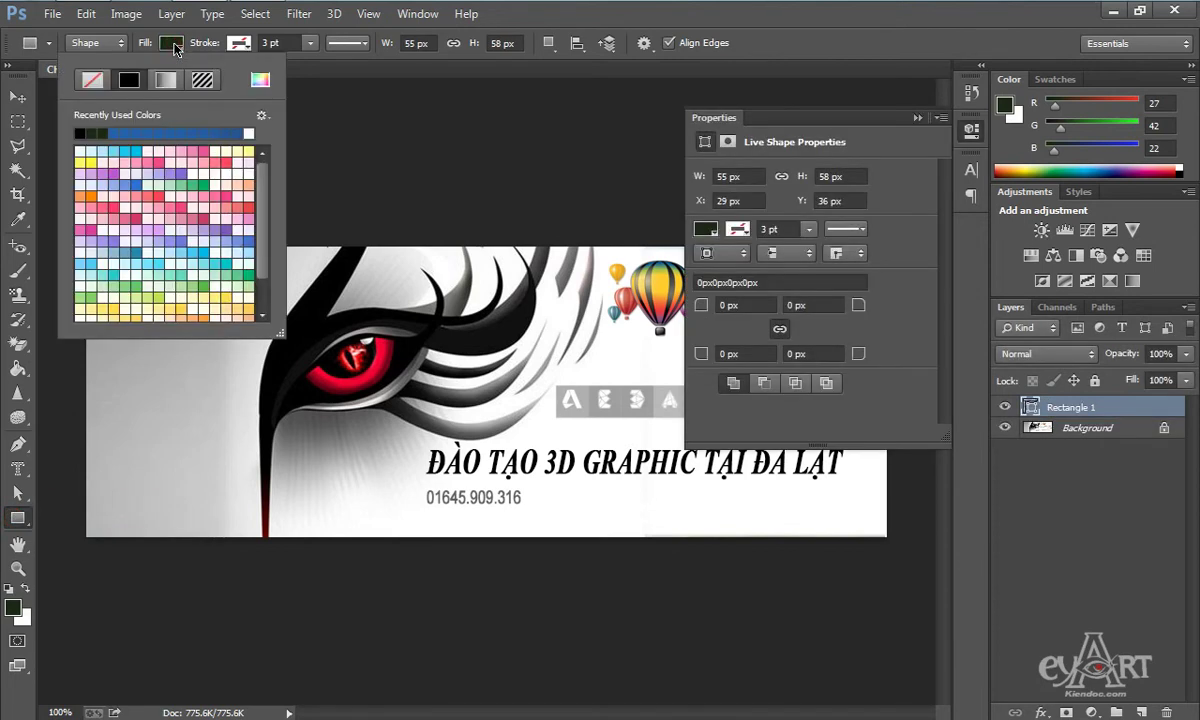
left_click(218, 194)
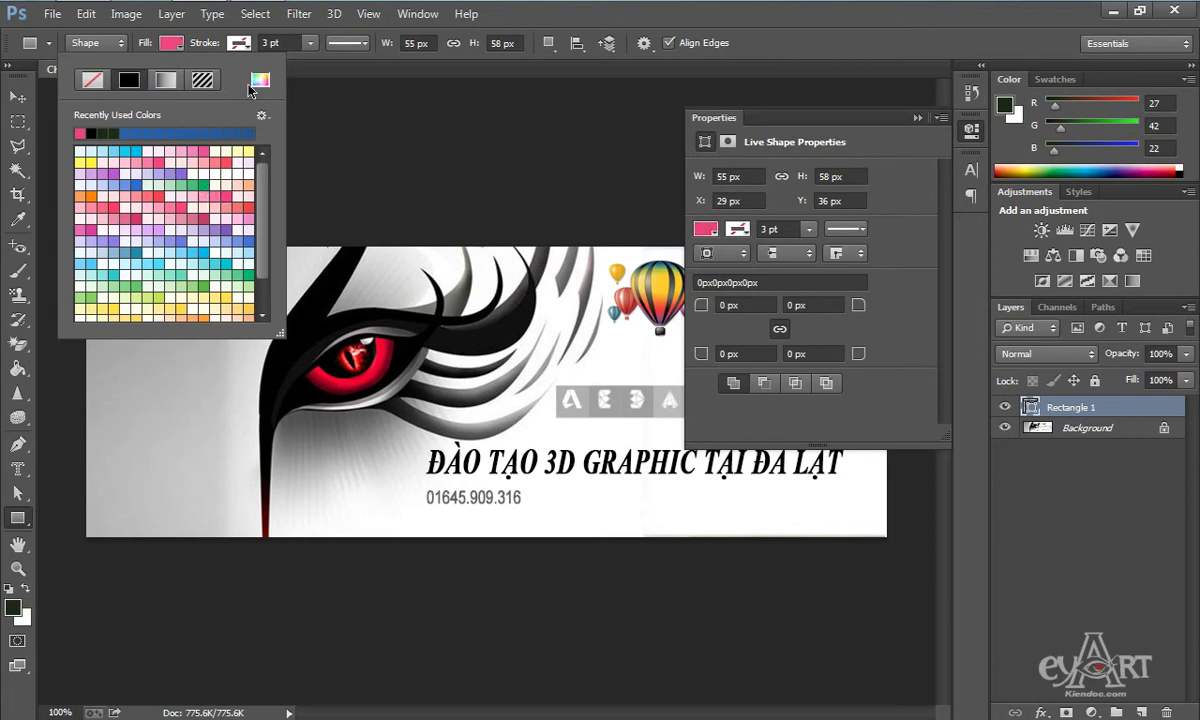
Give the pink rectangle a black stroke with a width of 1 pt.
left_click(207, 43)
left_click(243, 45)
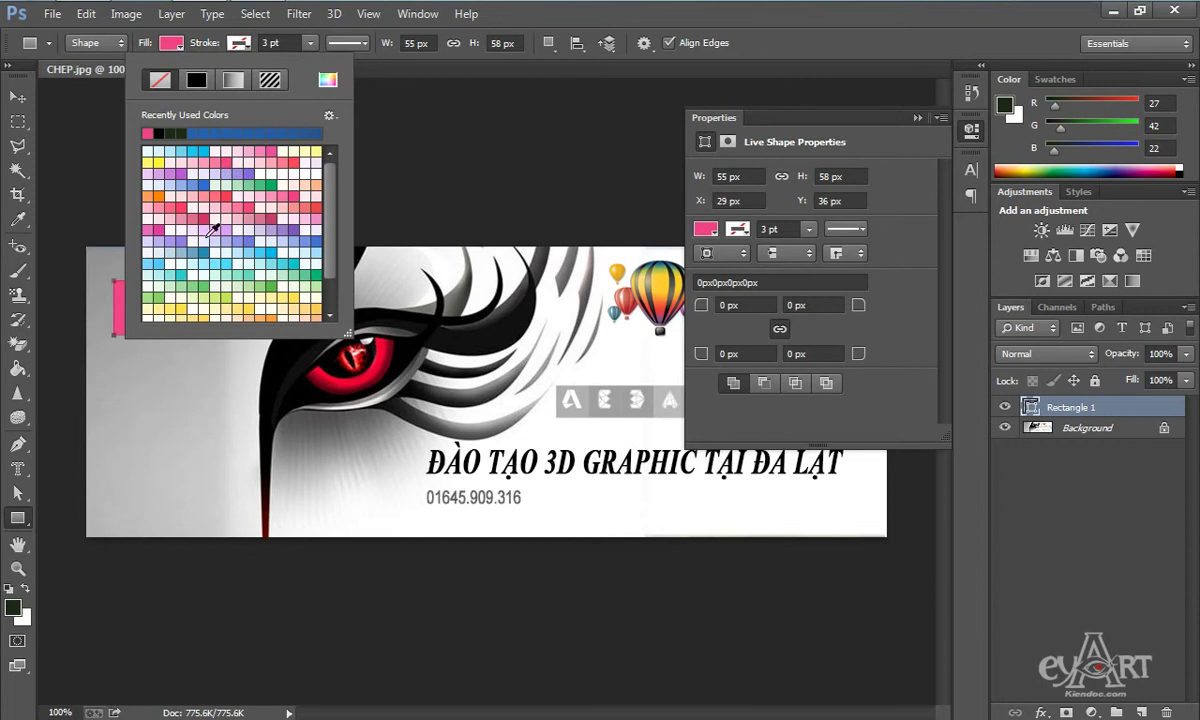
left_click(205, 194)
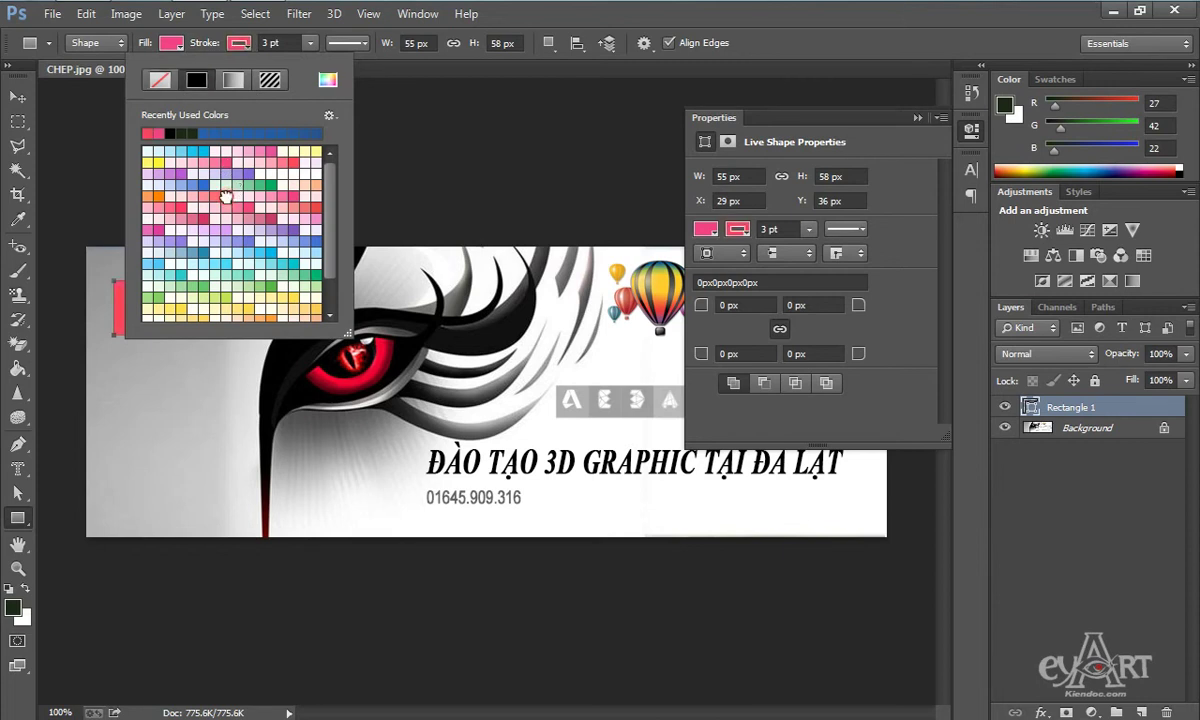
double_click(172, 134)
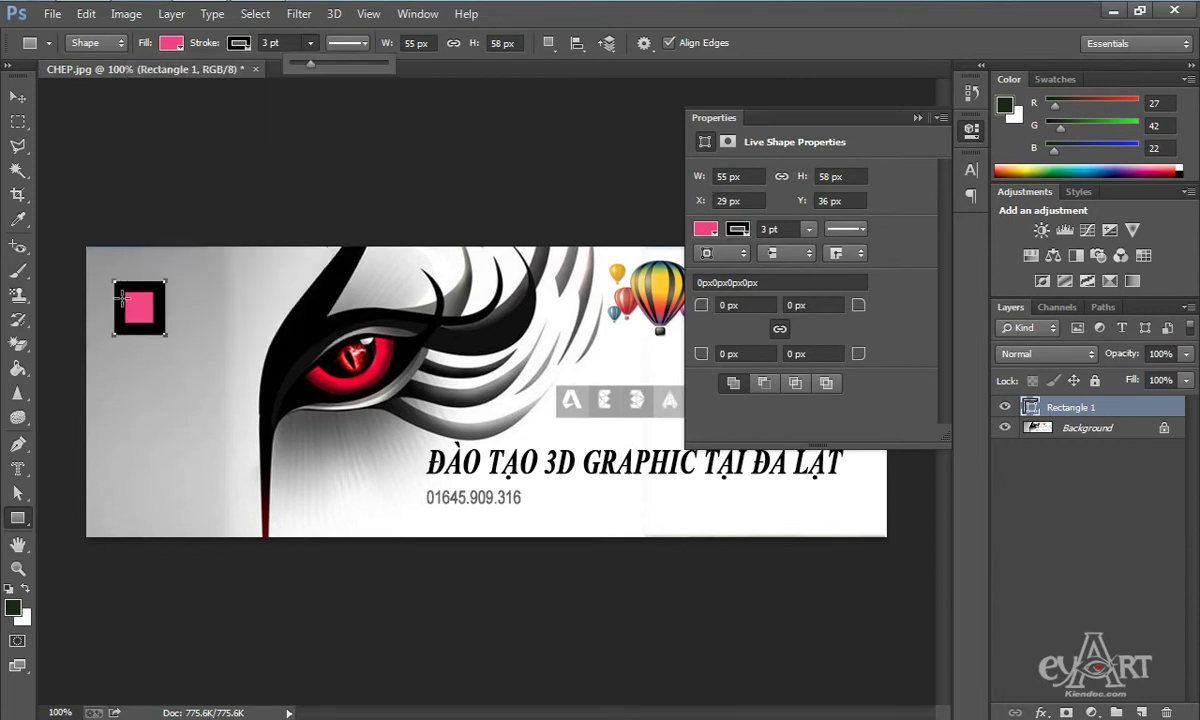
left_click(271, 43)
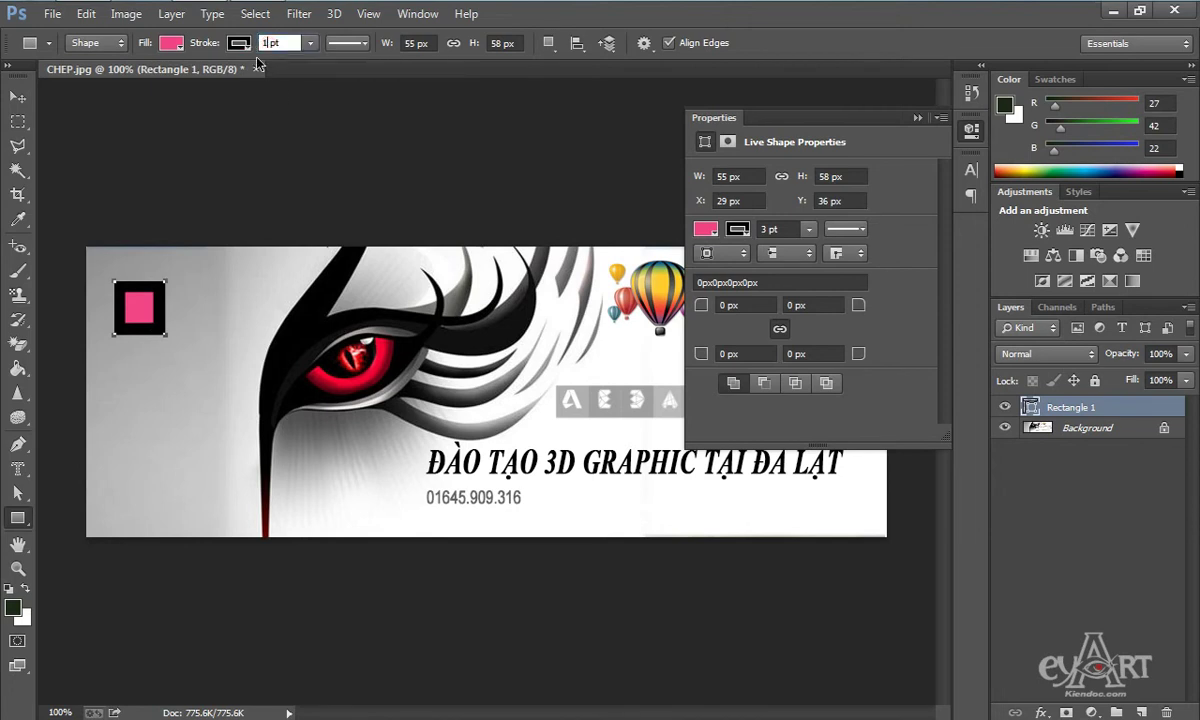
type("1")
key("Return")
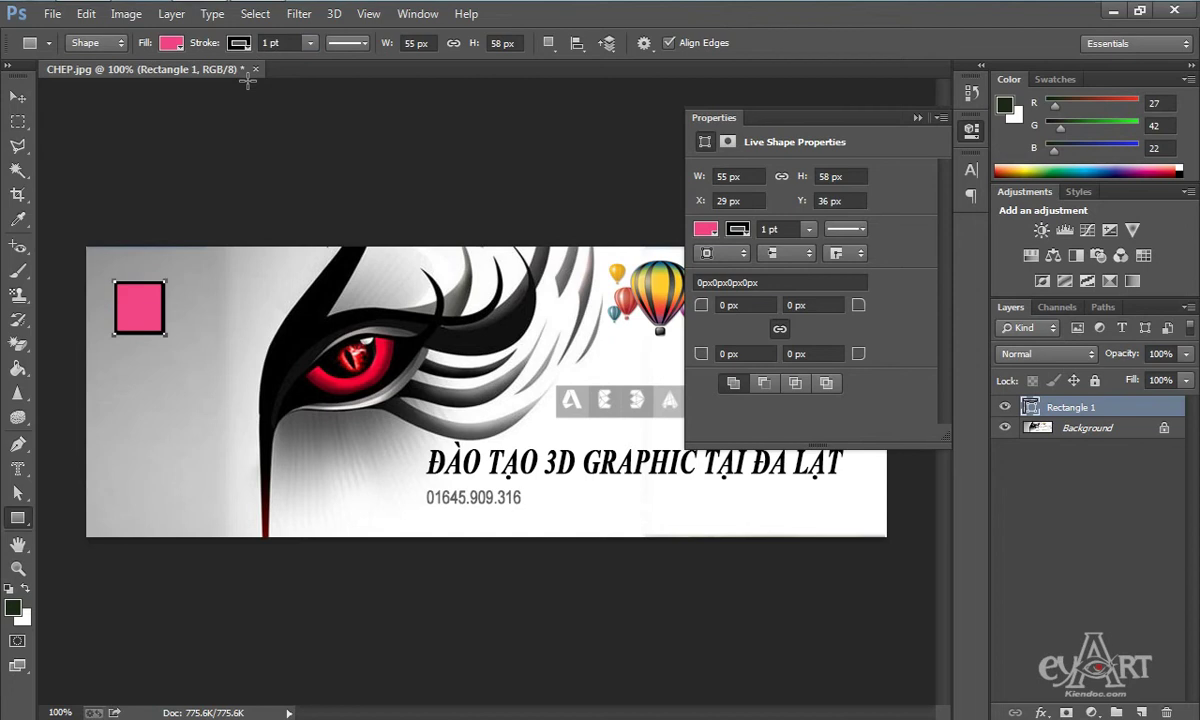
Round all four corners of the pink rectangle with a linked radius of 2 px.
double_click(418, 45)
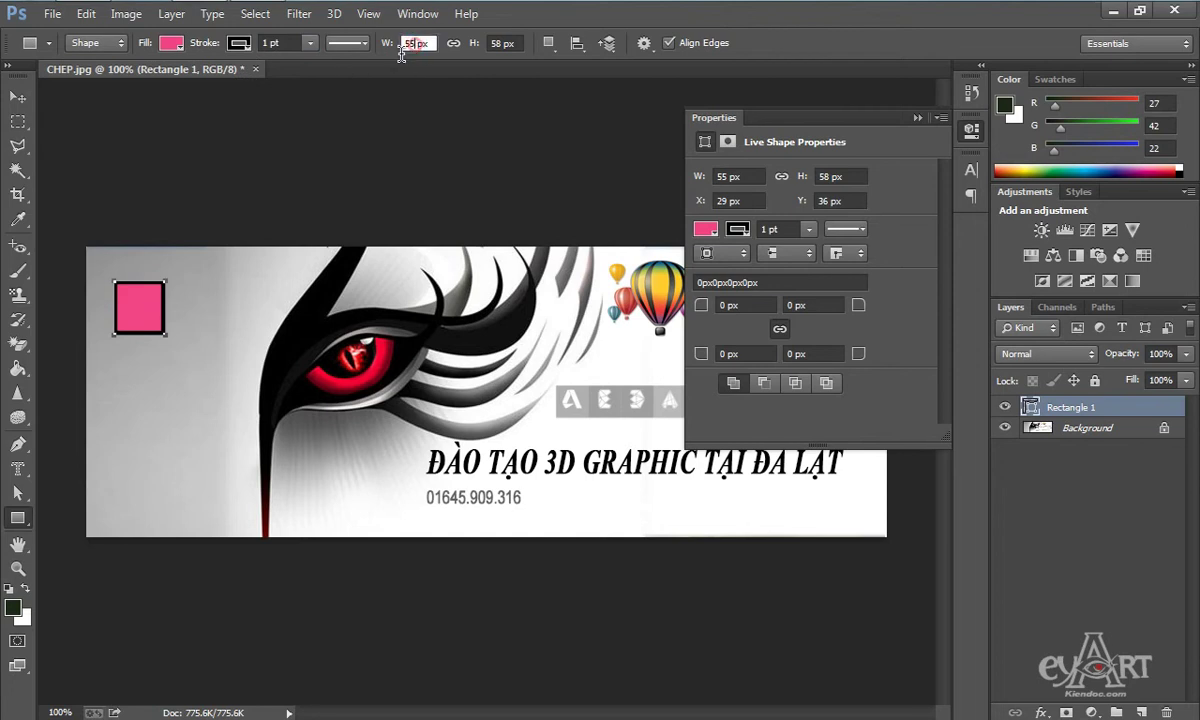
key("Tab")
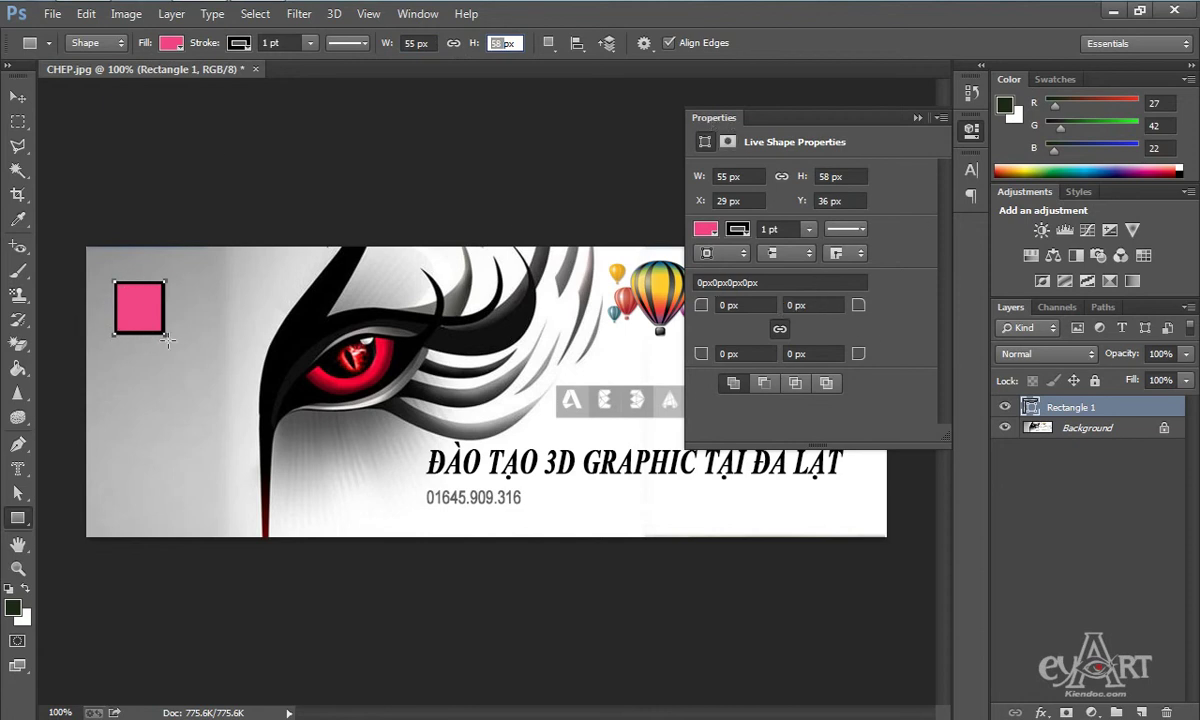
left_click(724, 305)
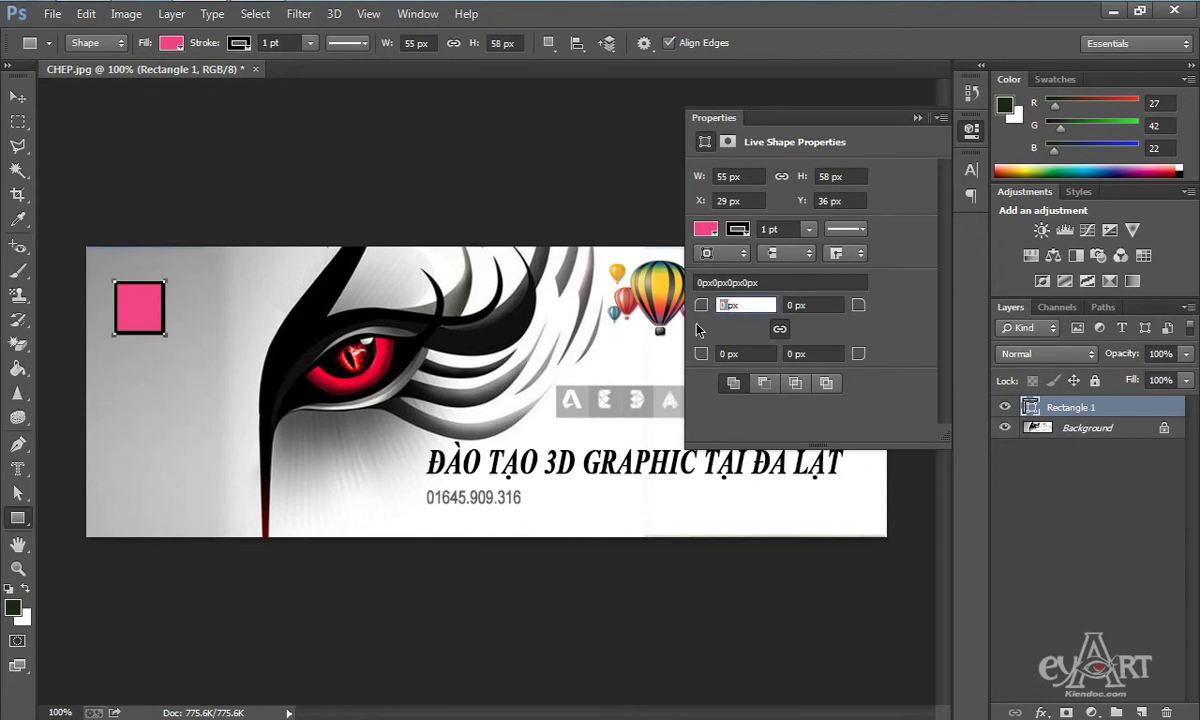
type("0.5")
key("Return")
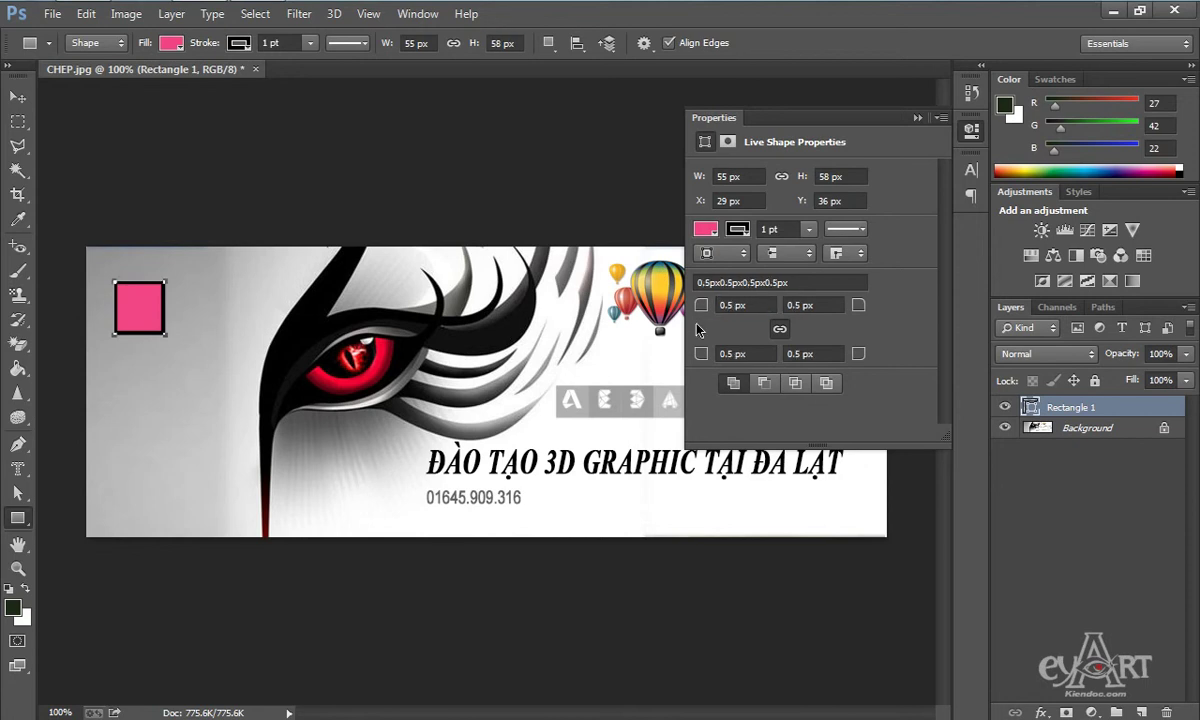
left_click(736, 305)
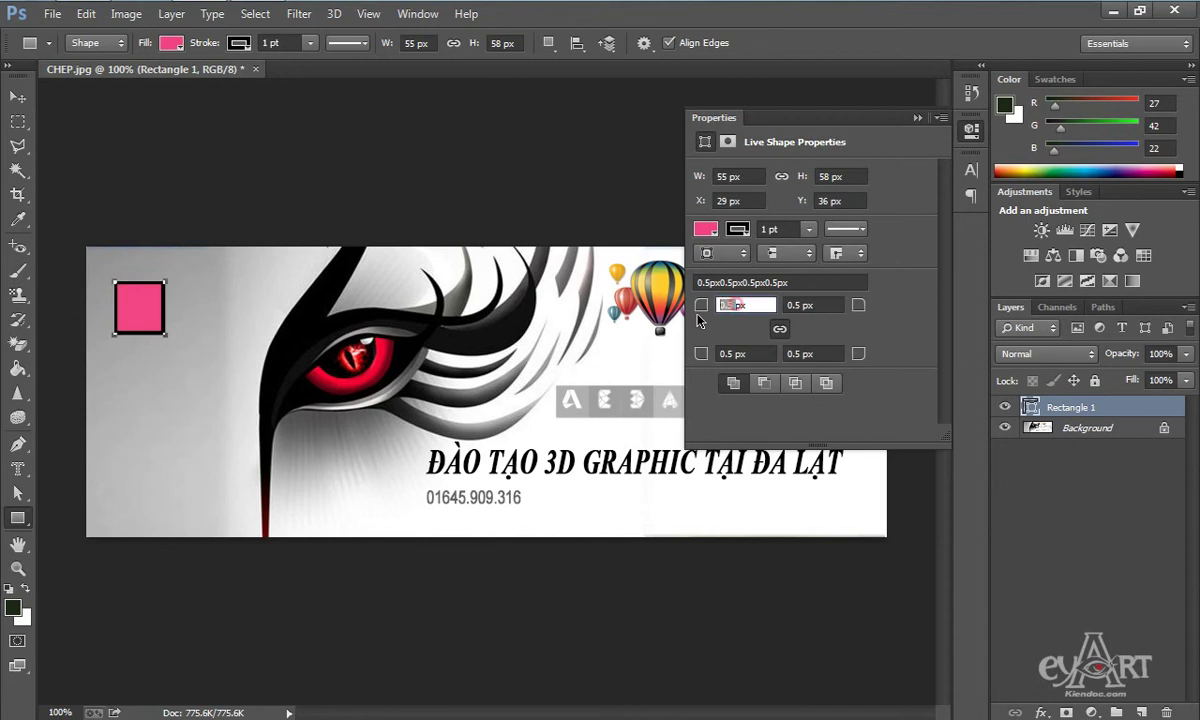
type("2")
key("Return")
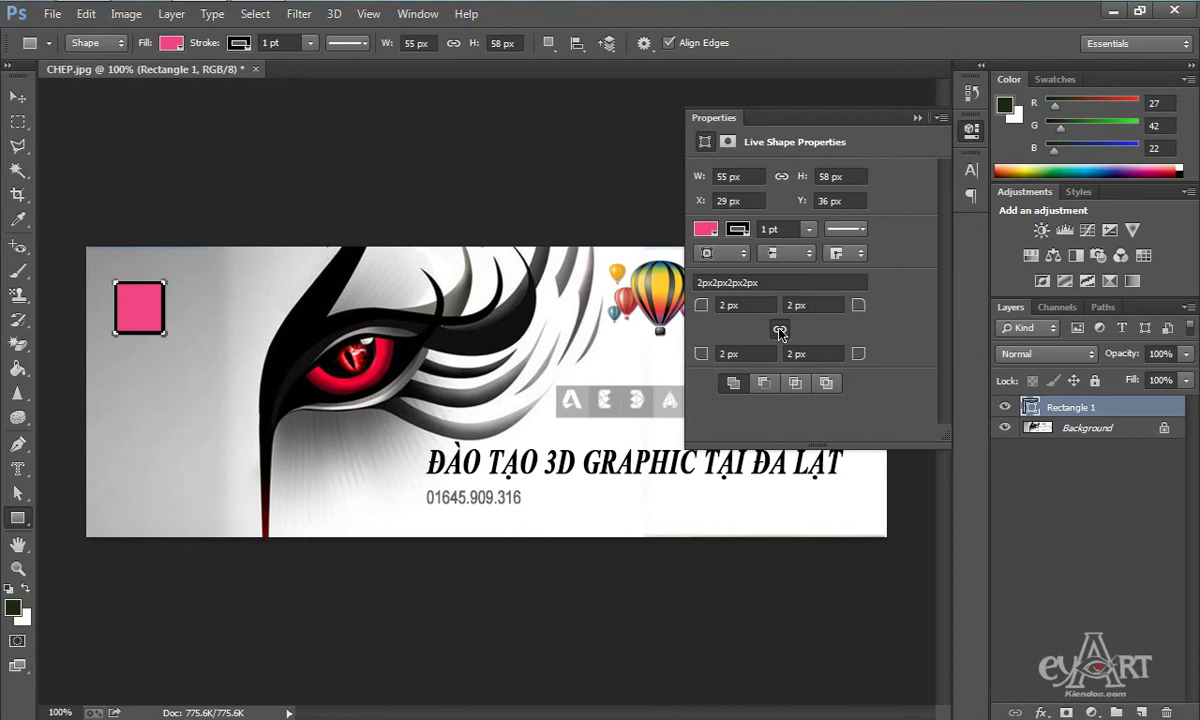
left_click(918, 118)
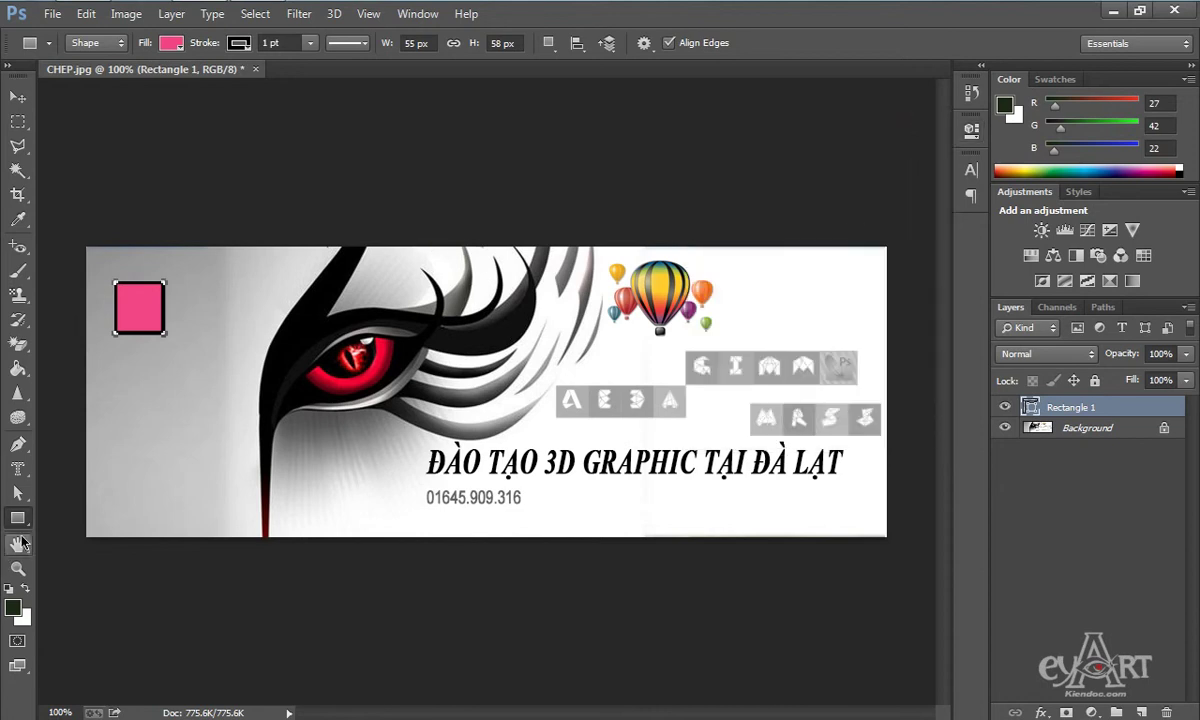
Draw a rounded rectangle about 228 × 92 px below the pink one and fill it with purple.
right_click(23, 524)
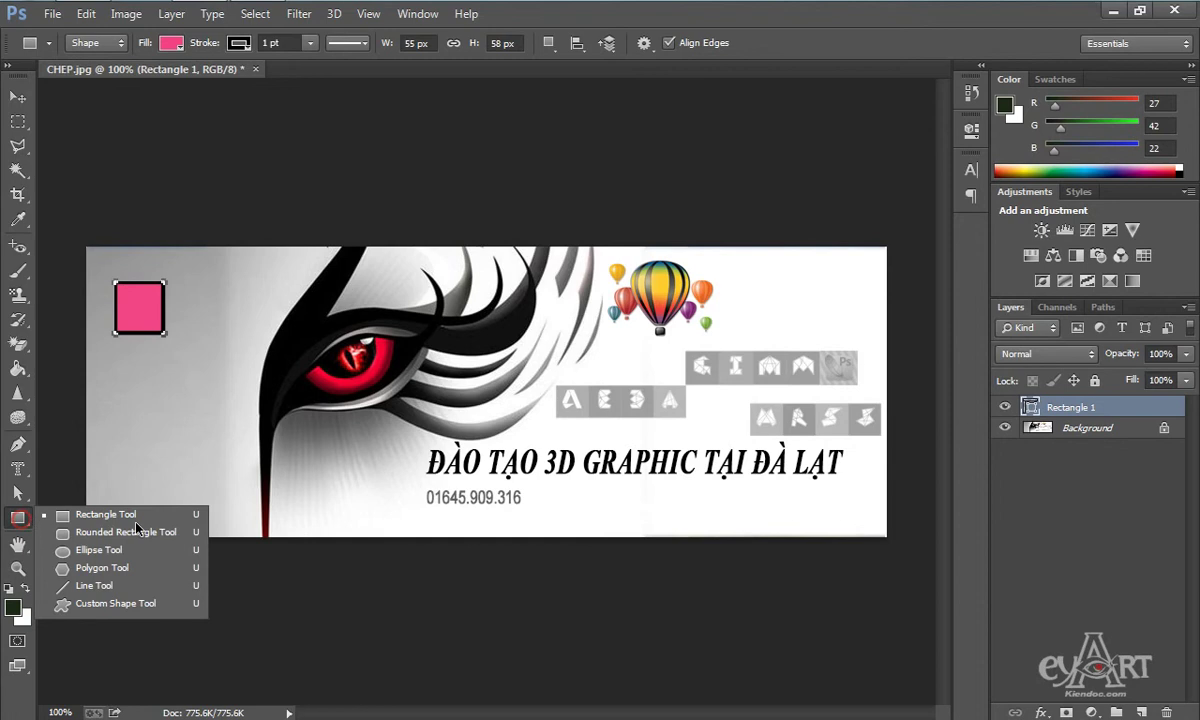
left_click(77, 532)
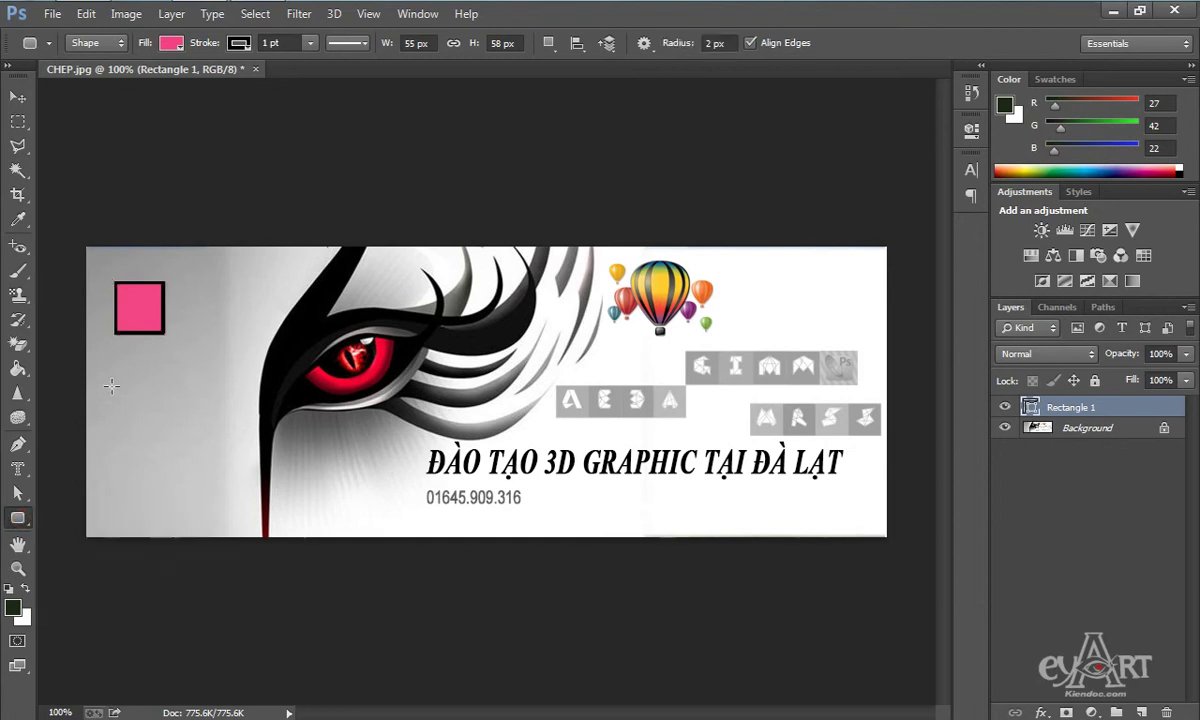
left_click_drag(111, 372, 323, 457)
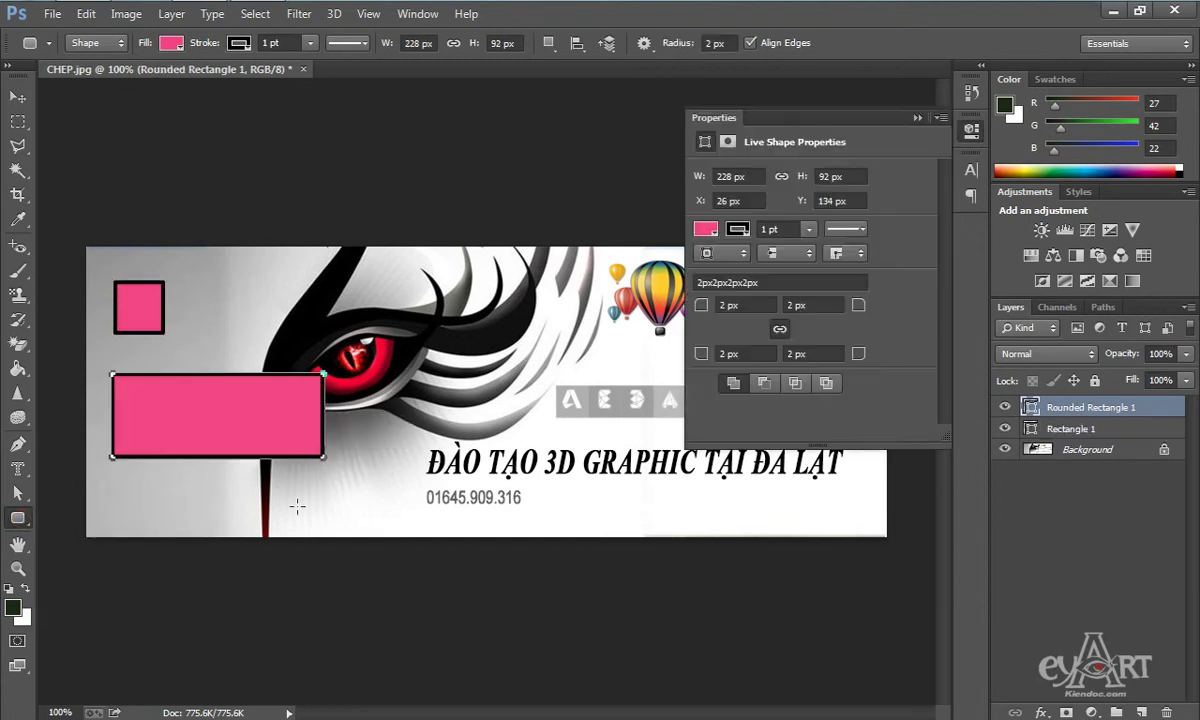
left_click(171, 43)
left_click(237, 229)
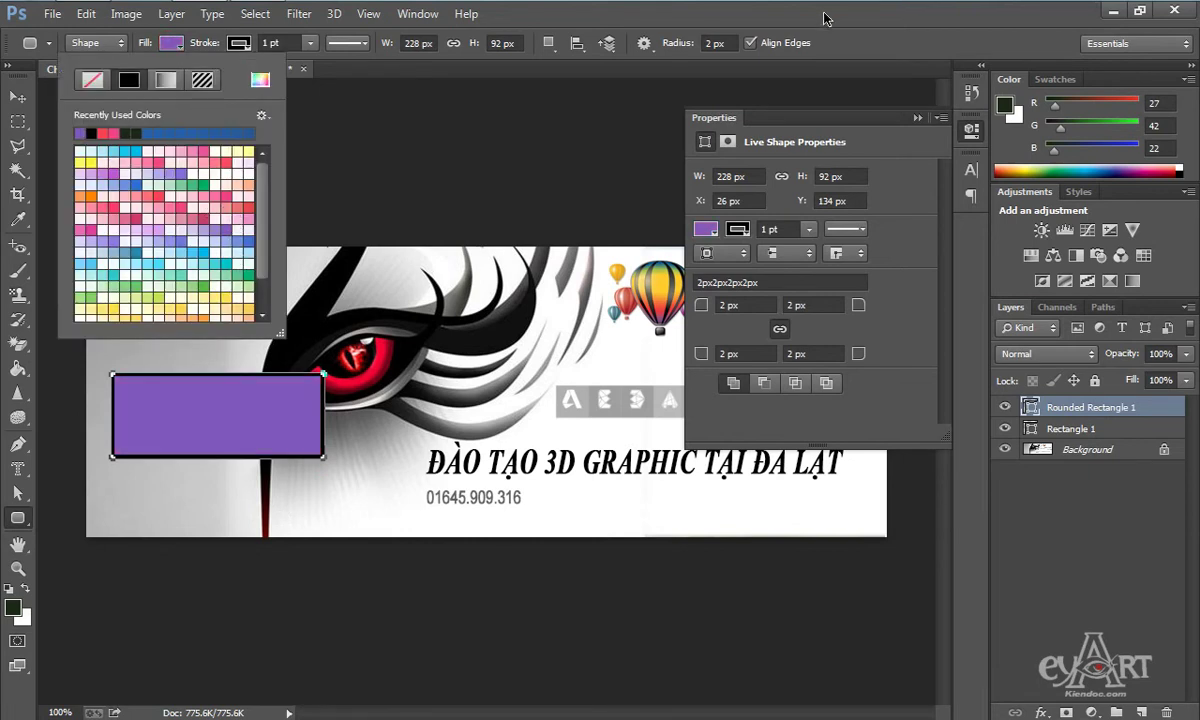
key("Return")
Draw a five-sided polygon about 85 px wide just below and to the right of the purple rounded rectangle.
right_click(21, 522)
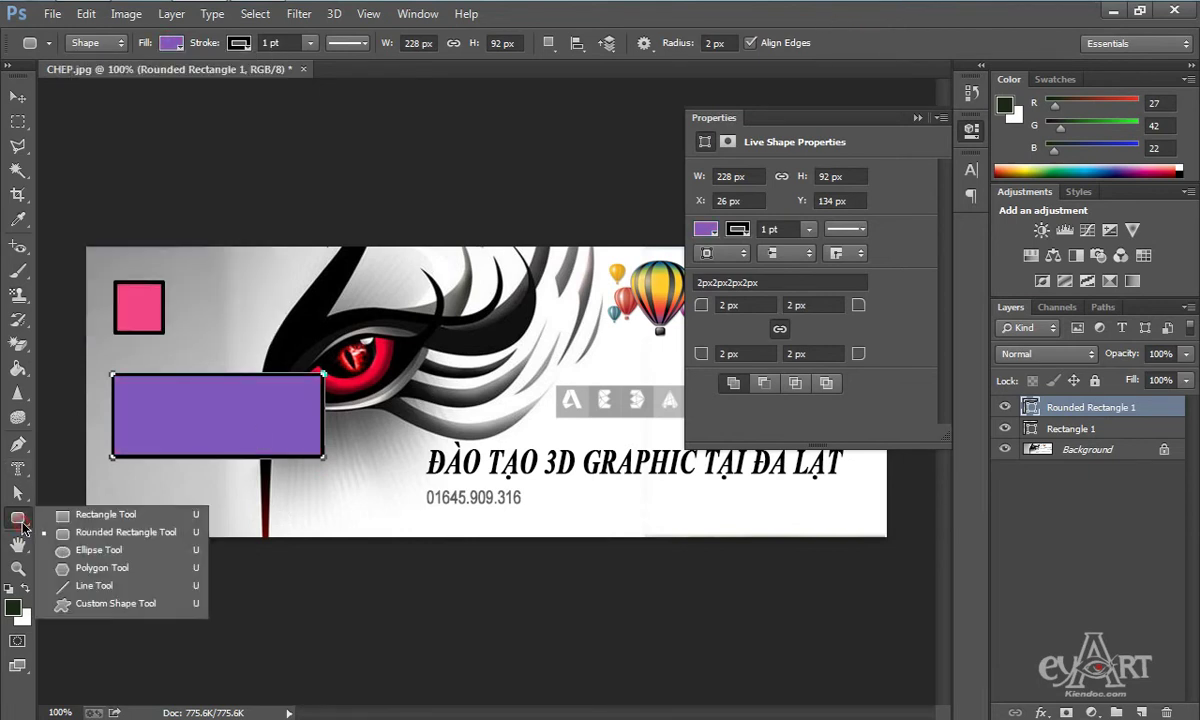
left_click(120, 568)
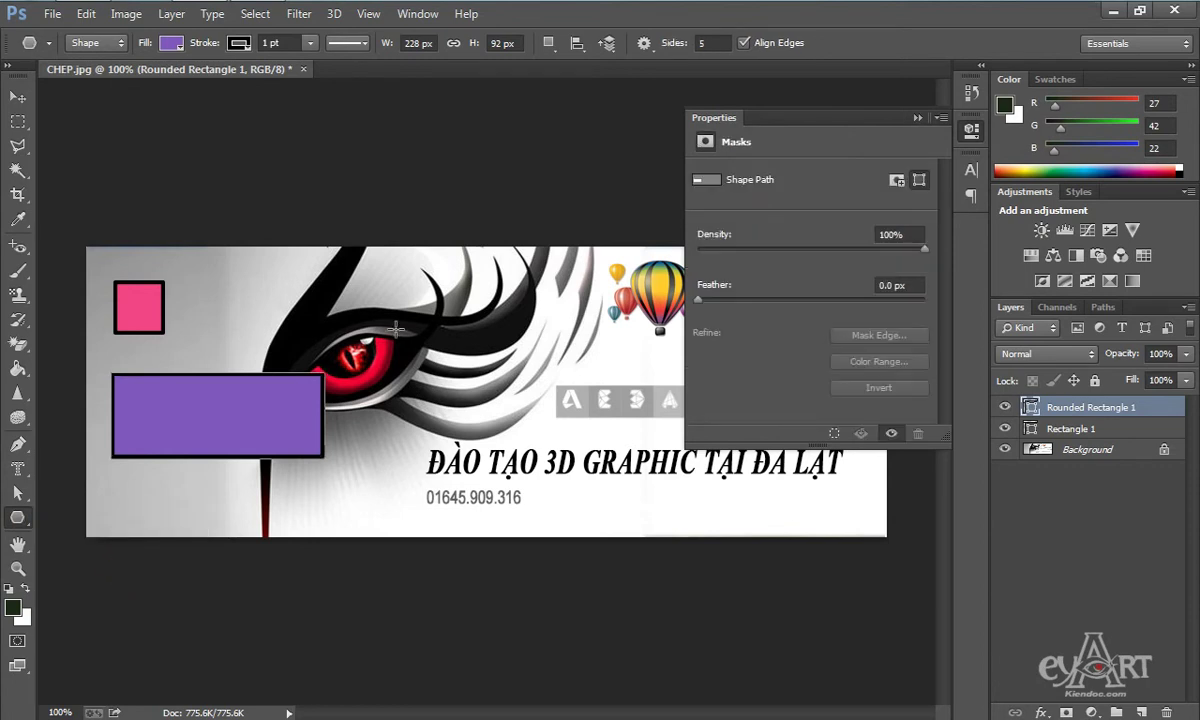
left_click_drag(338, 485, 390, 517)
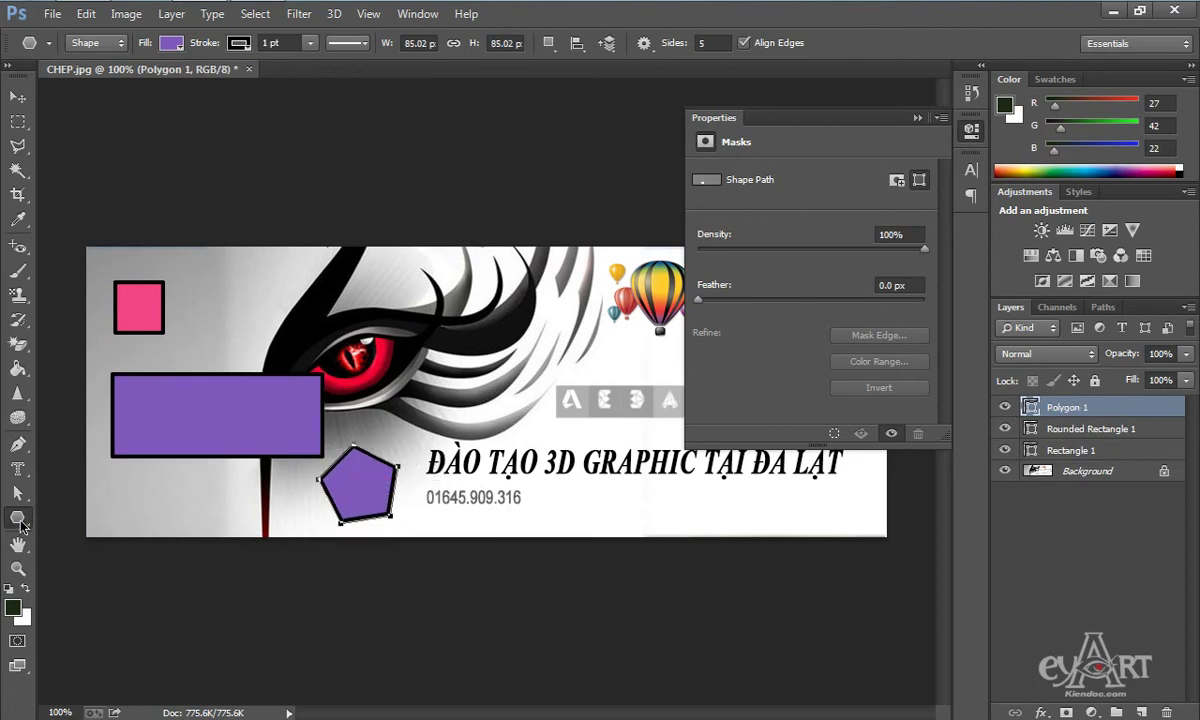
Draw a heart custom shape about 66 × 65 px just to the right of the pink rectangle.
right_click(20, 521)
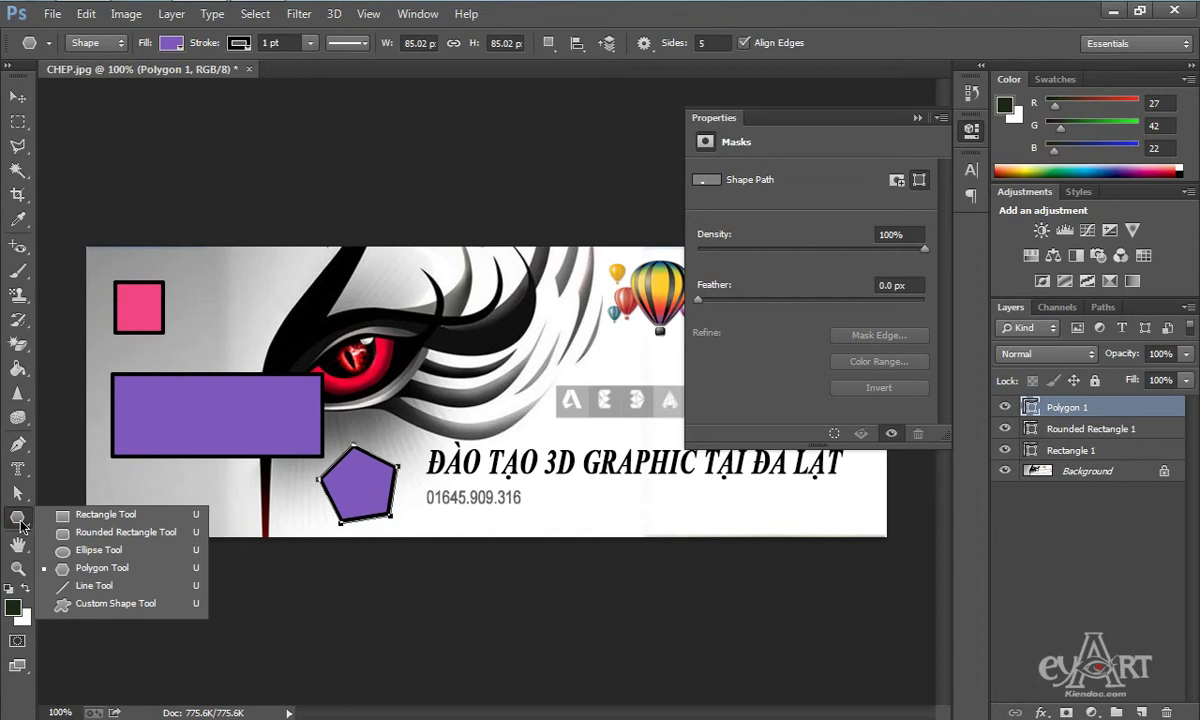
left_click(103, 604)
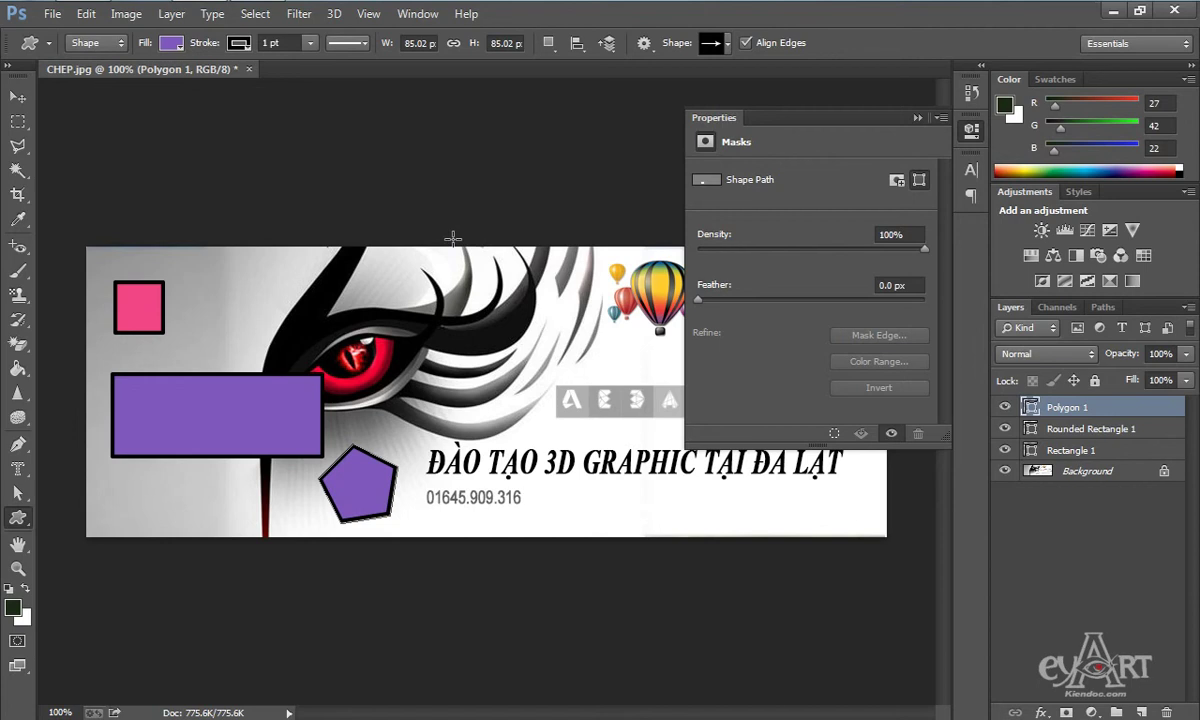
left_click(728, 46)
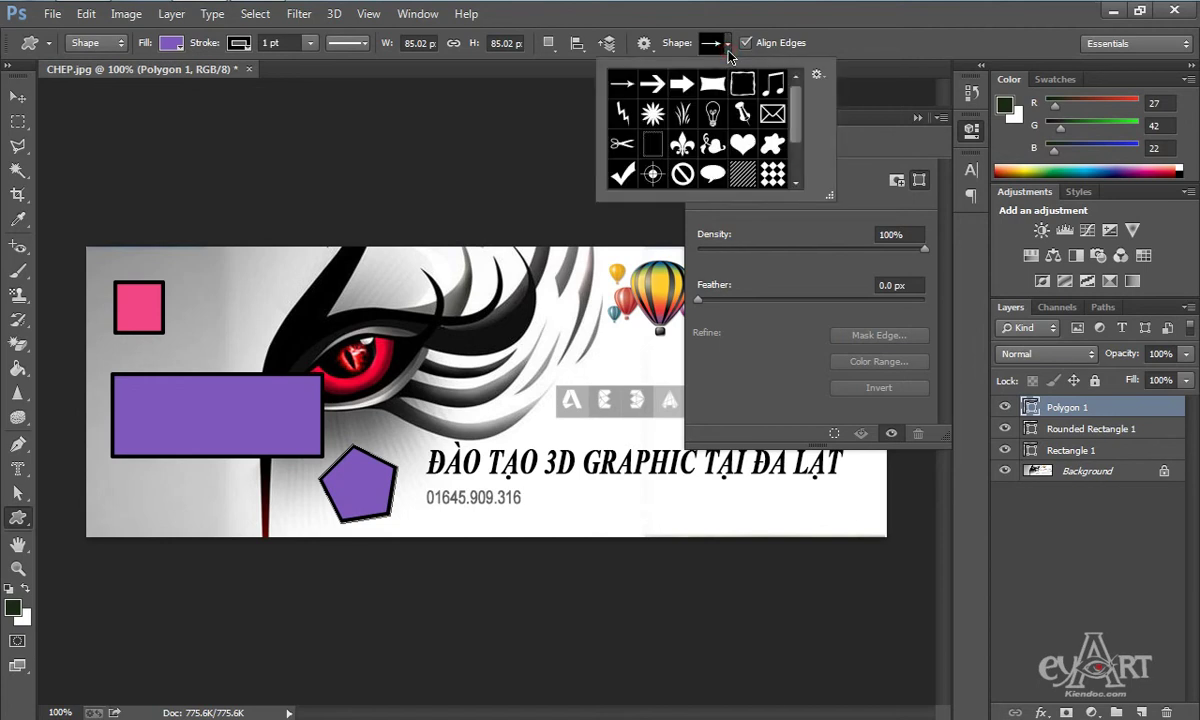
left_click(742, 143)
left_click_drag(829, 196, 930, 352)
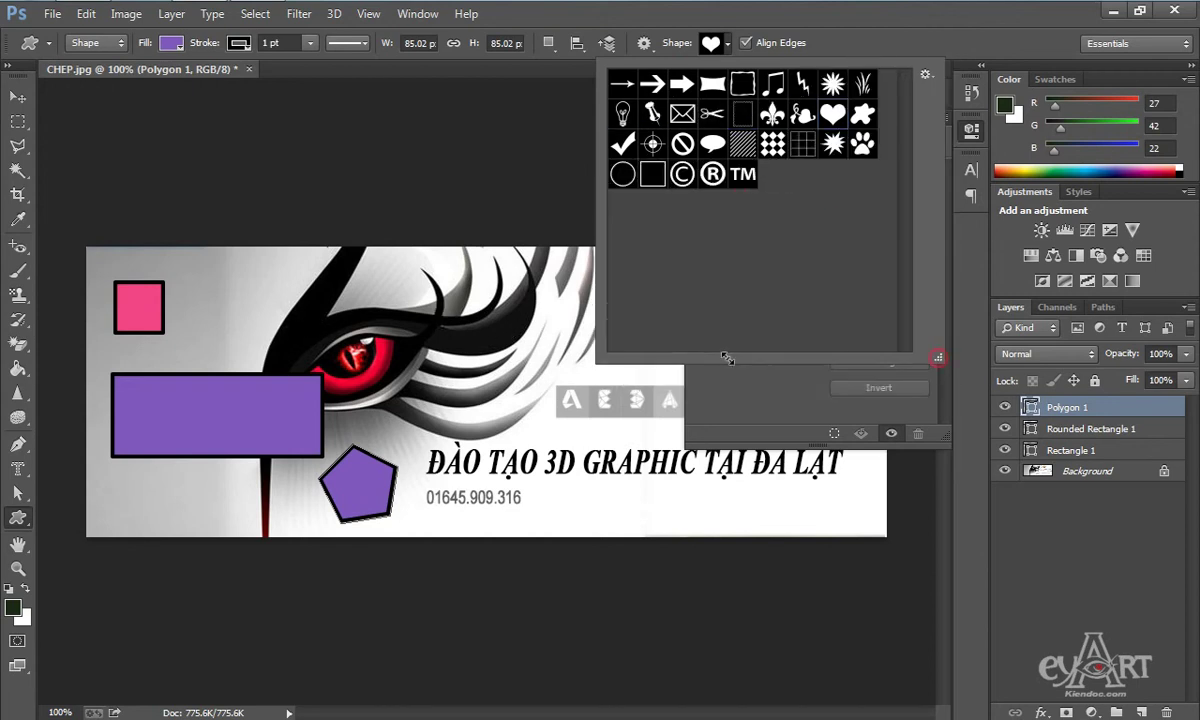
left_click(187, 305)
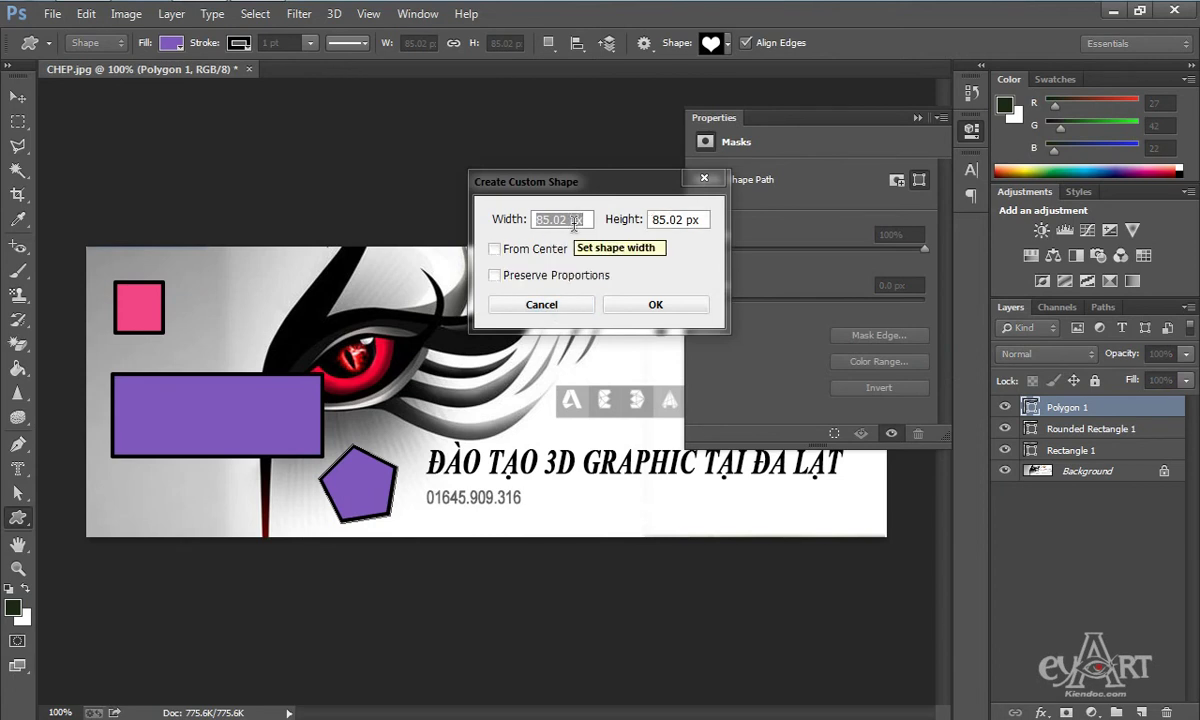
left_click(560, 304)
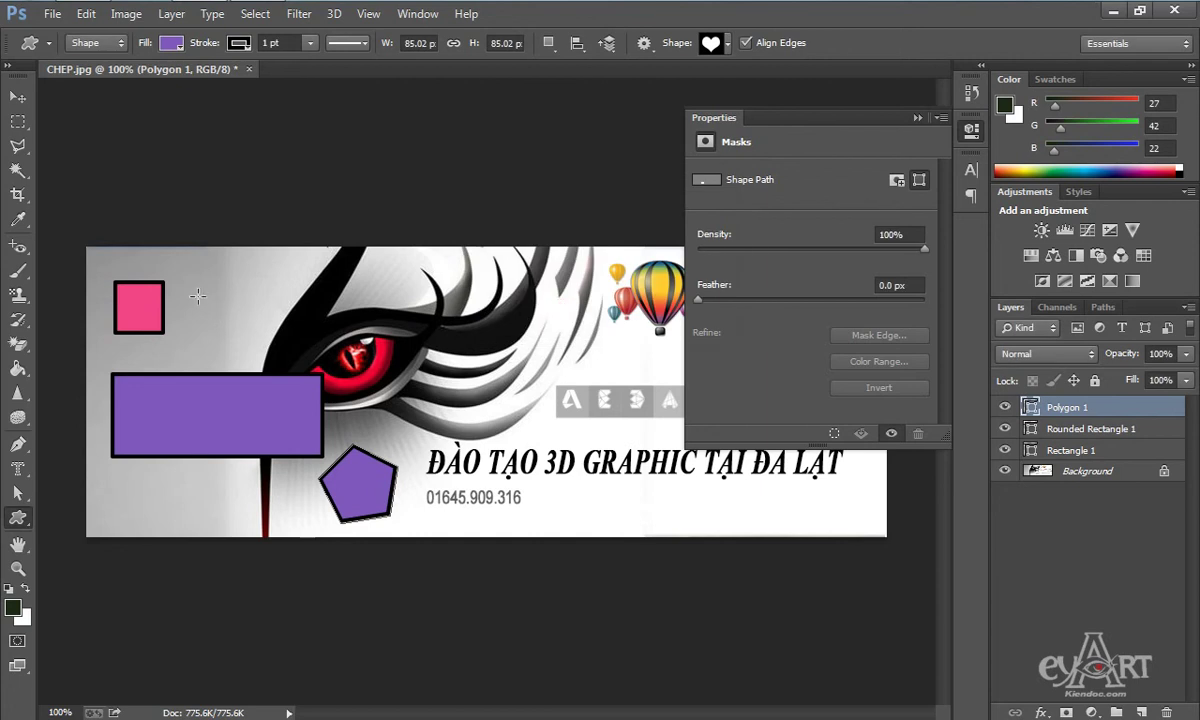
left_click_drag(205, 286, 270, 340)
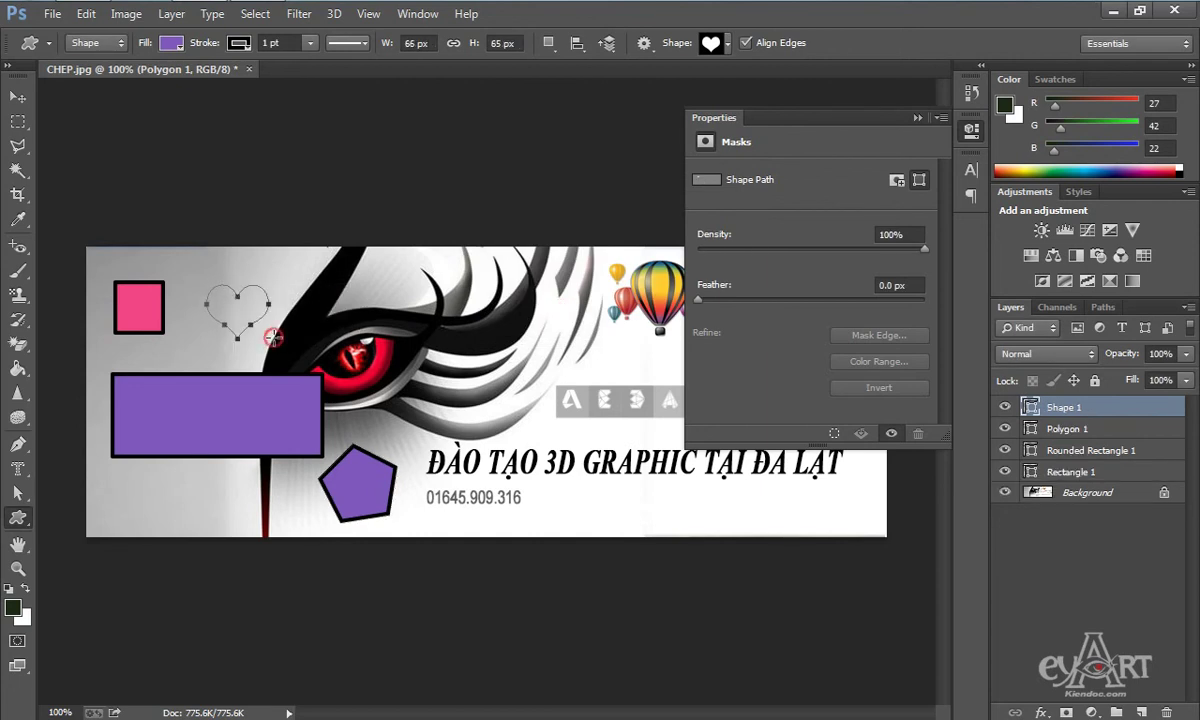
Set the foreground colour to red (RGB 245, 50, 59) and fill the heart with that red.
left_click(13, 607)
left_click(938, 188)
key("Return")
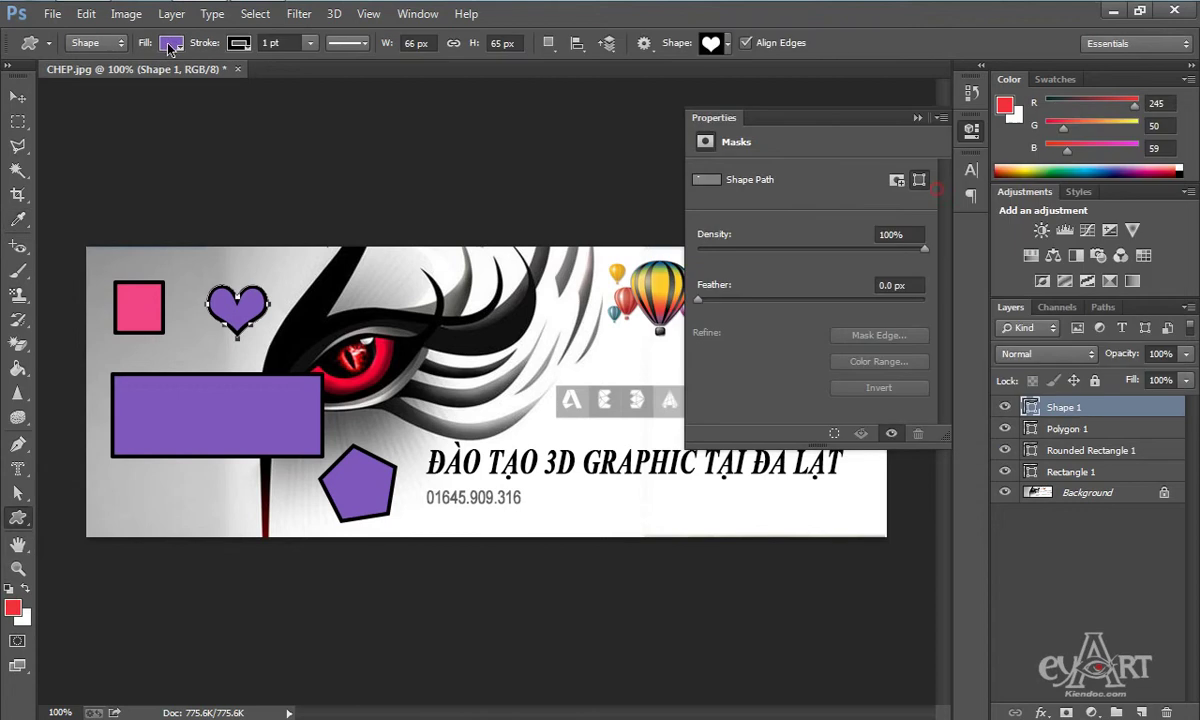
left_click(167, 43)
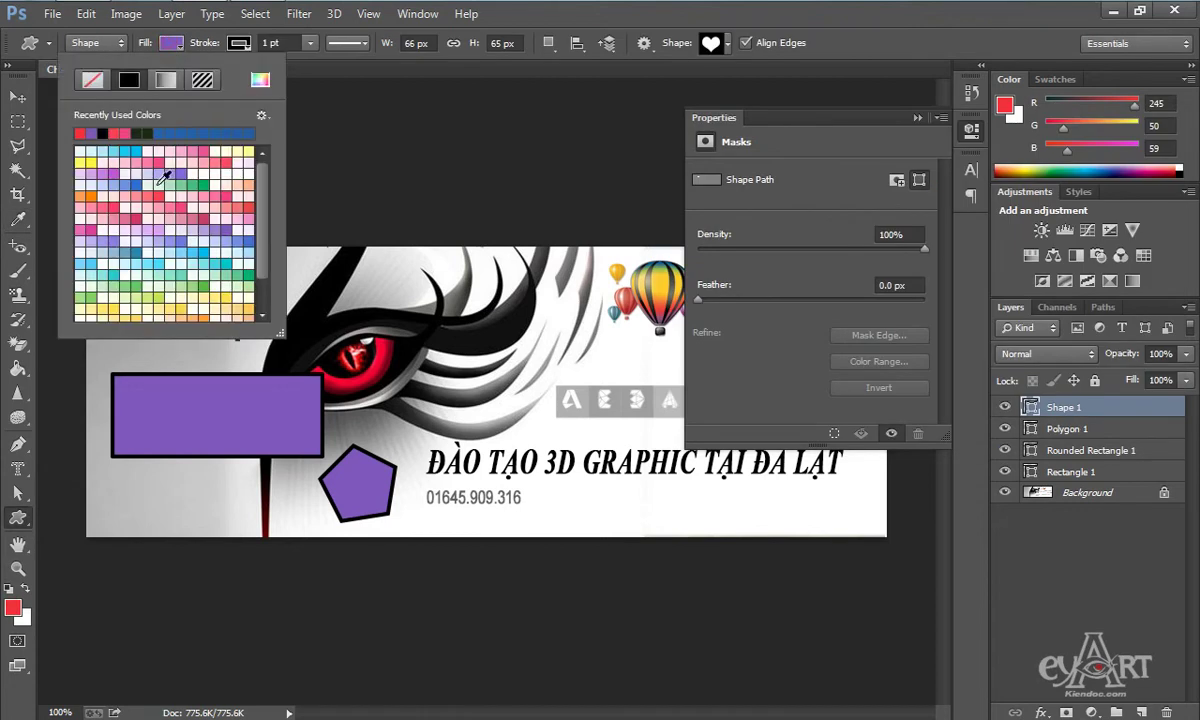
left_click(80, 132)
left_click(589, 14)
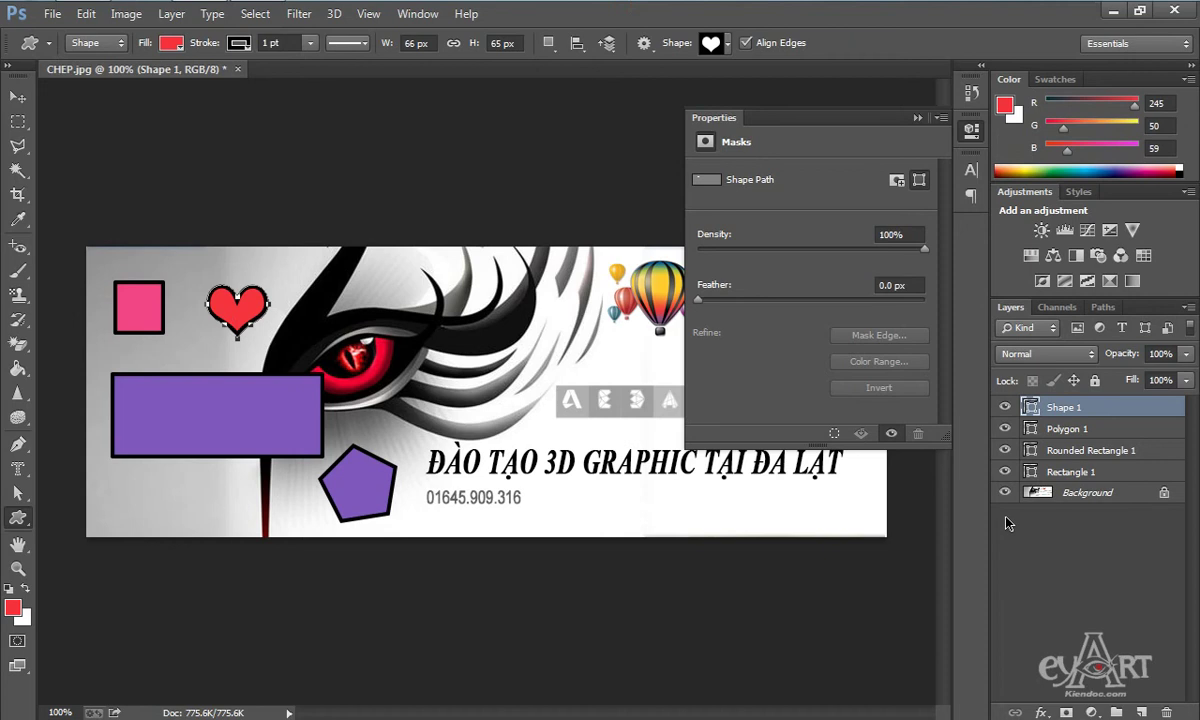
Revert CHEP.jpg to its saved version without the drawn shapes and collapse the Properties panel.
key("F12")
left_click(916, 117)
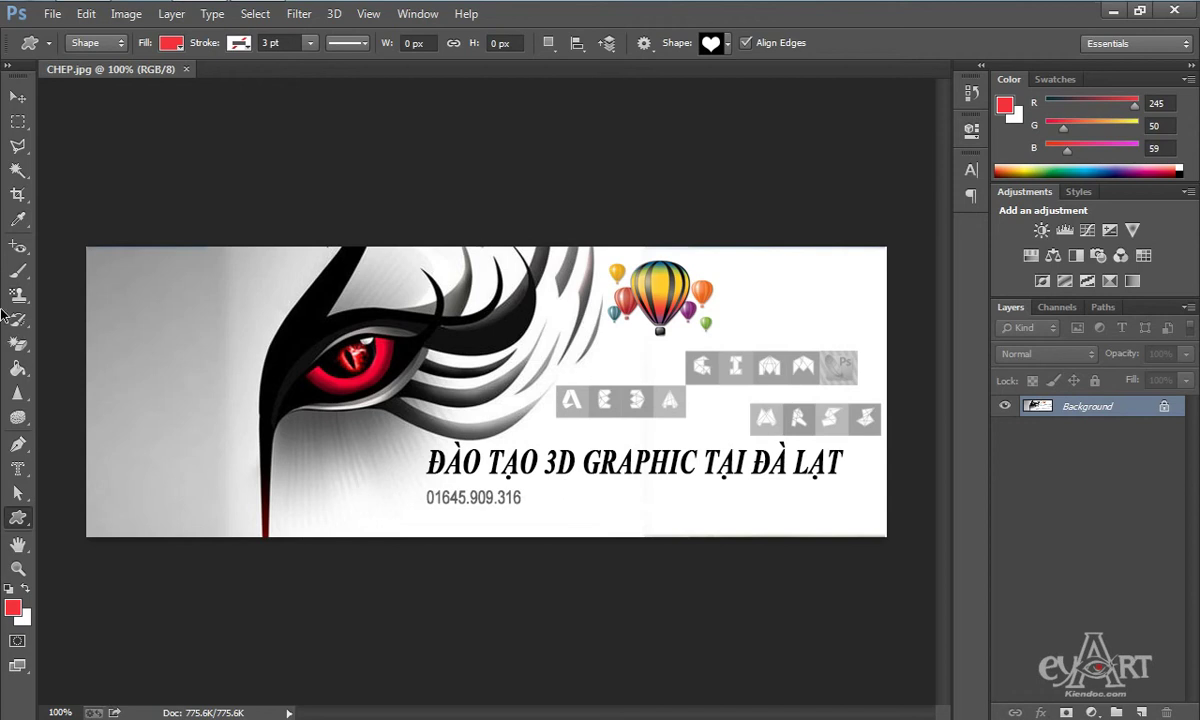
Select the phone number text with a rectangular marquee and move it right, beneath the end of the headline.
left_click(18, 121)
left_click_drag(422, 486, 531, 515)
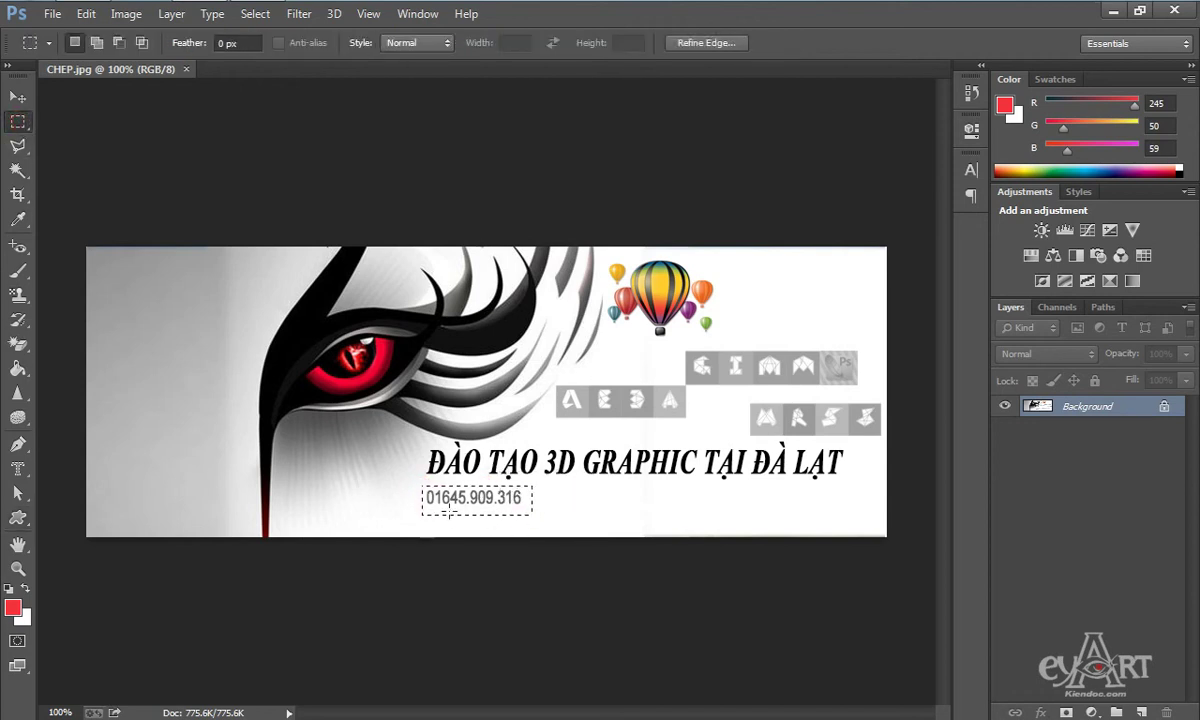
key("v")
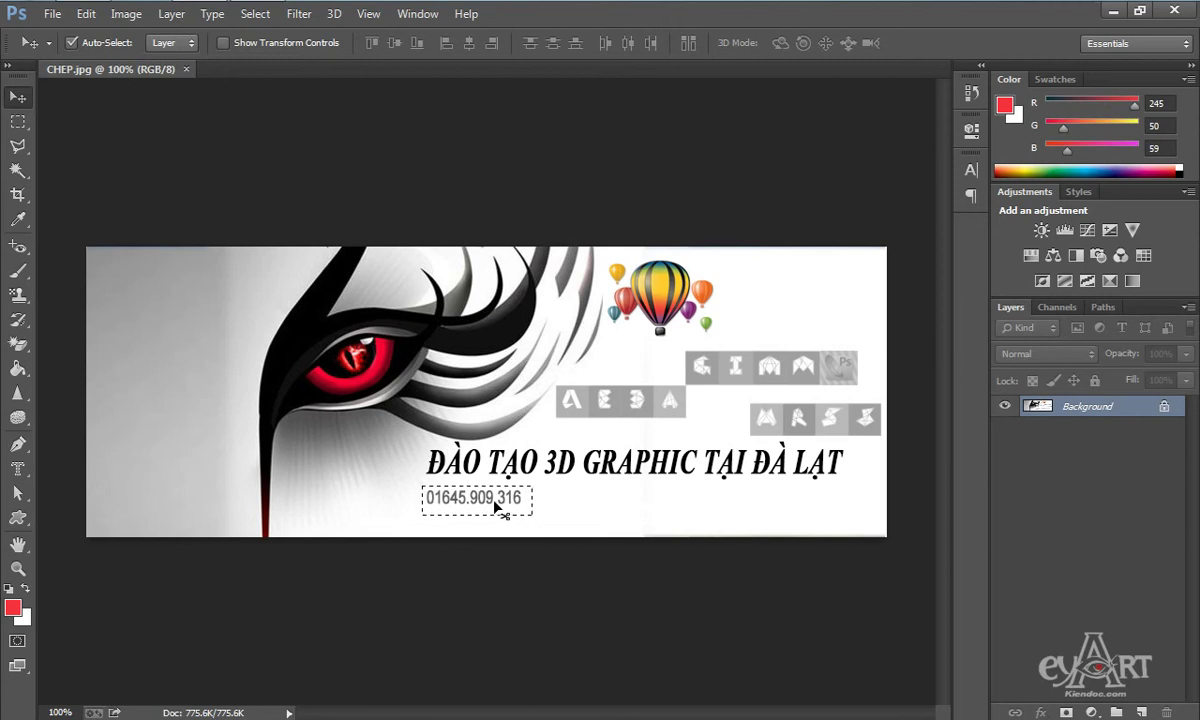
left_click_drag(522, 503, 806, 509)
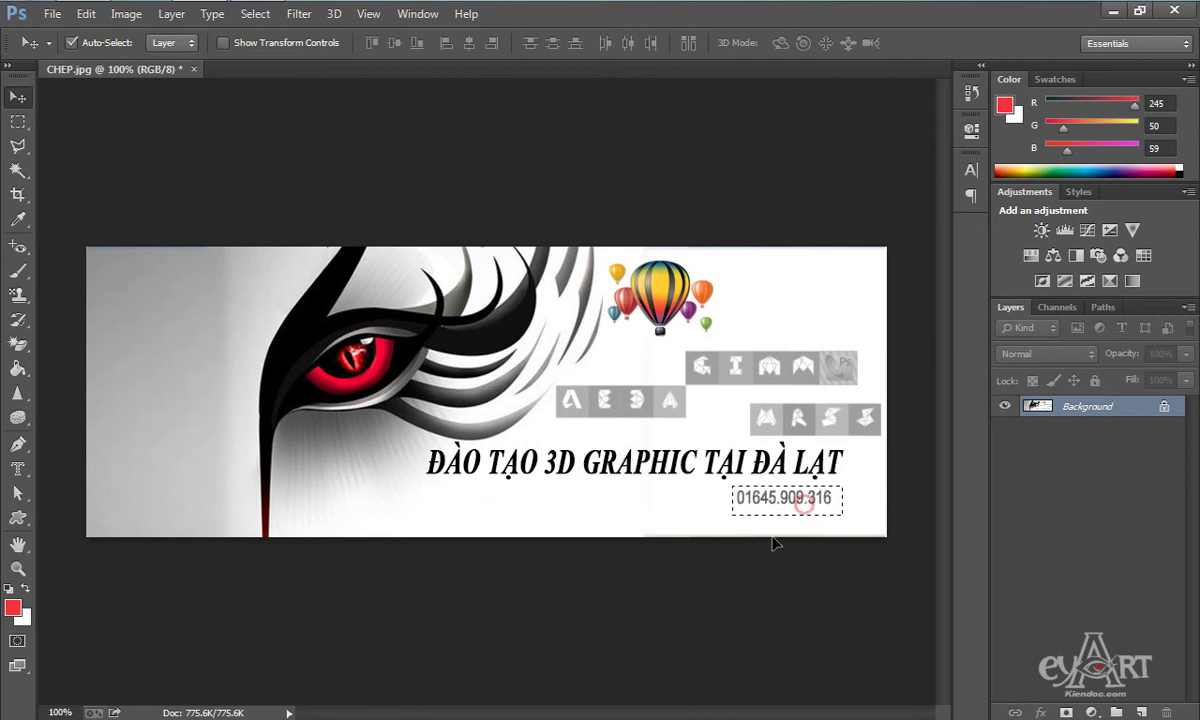
Deselect the phone number area and replace the current custom shapes with the All set.
left_click(27, 525)
left_click(27, 525)
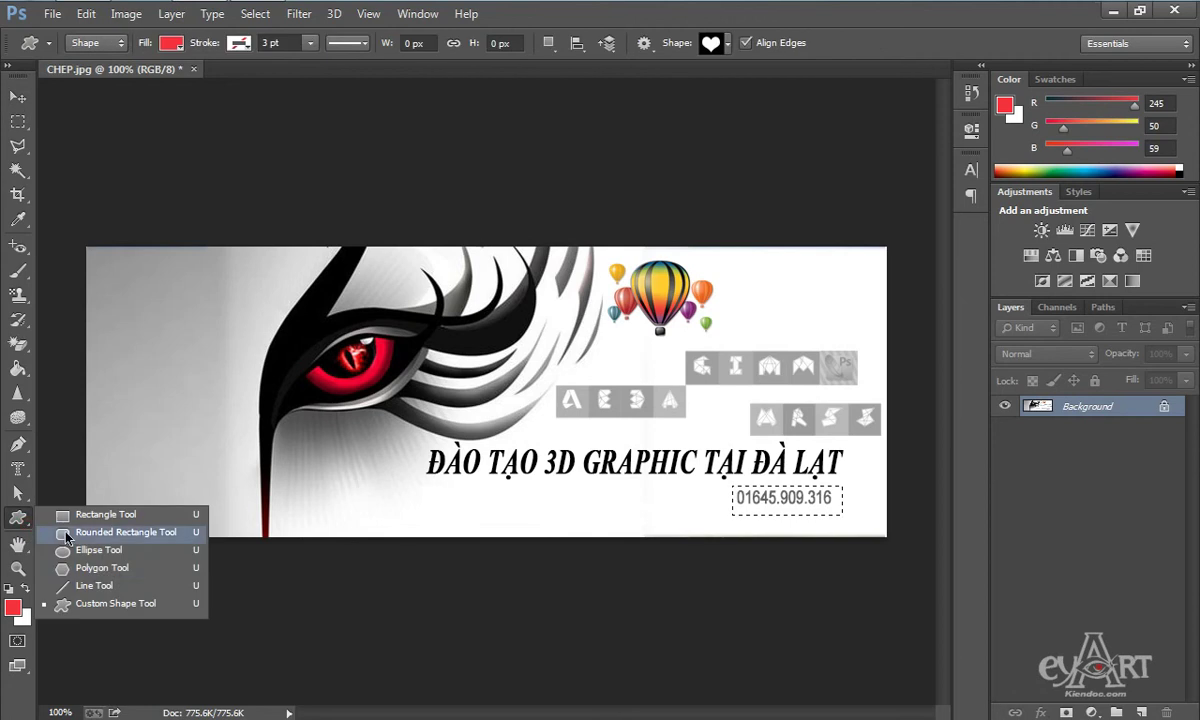
left_click(95, 570)
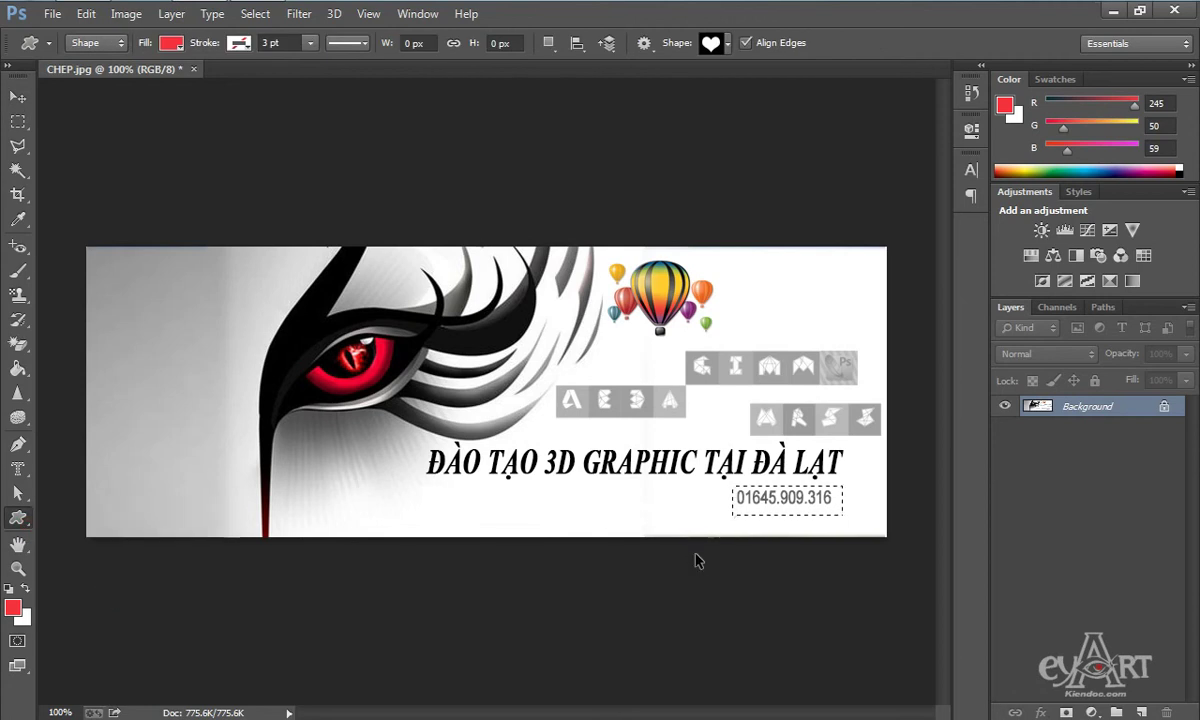
key("ctrl+d")
left_click(727, 44)
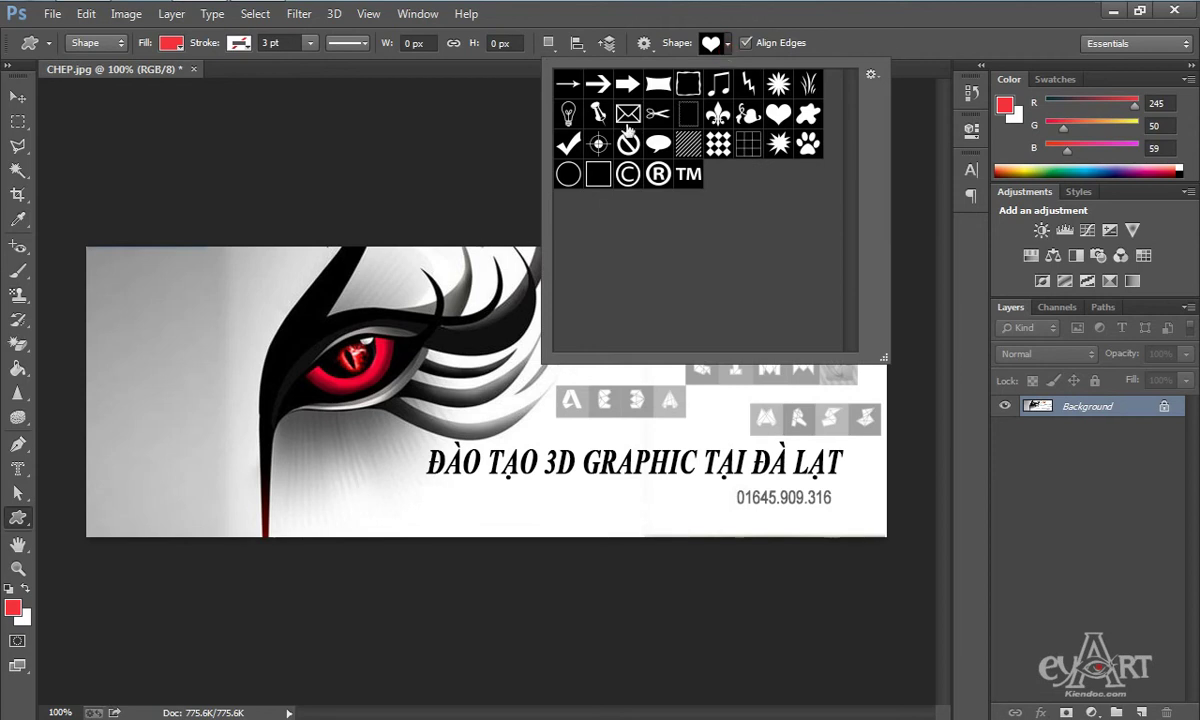
left_click(871, 76)
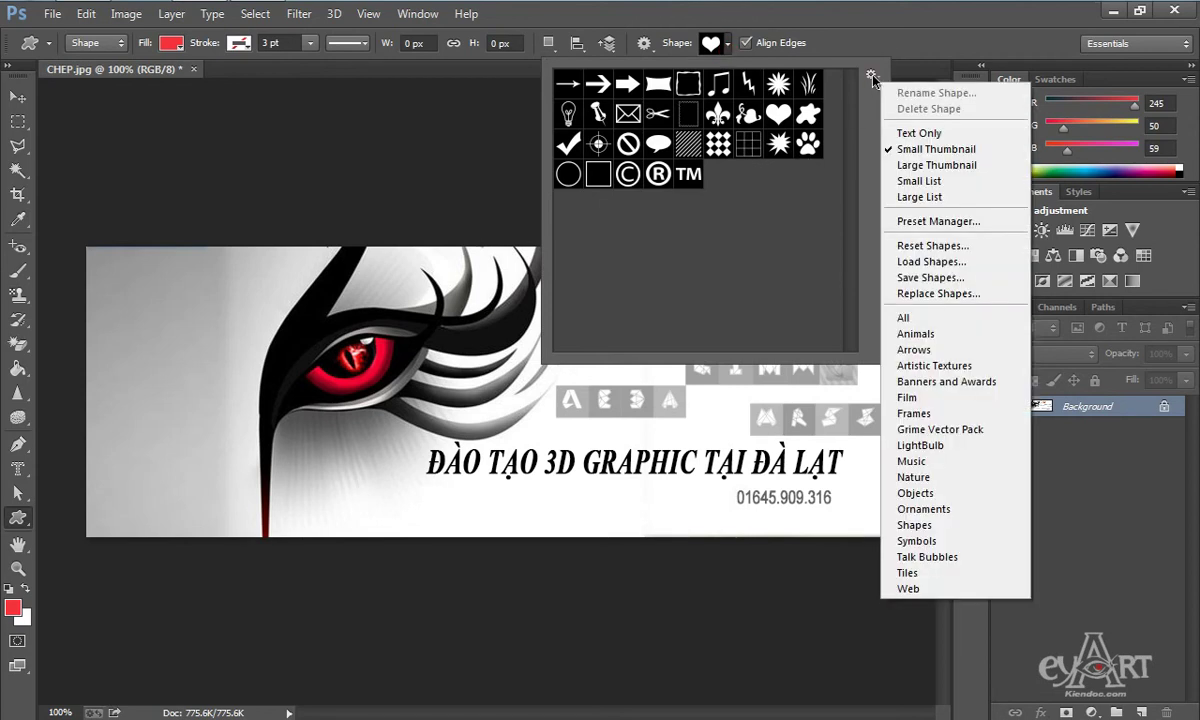
left_click(918, 318)
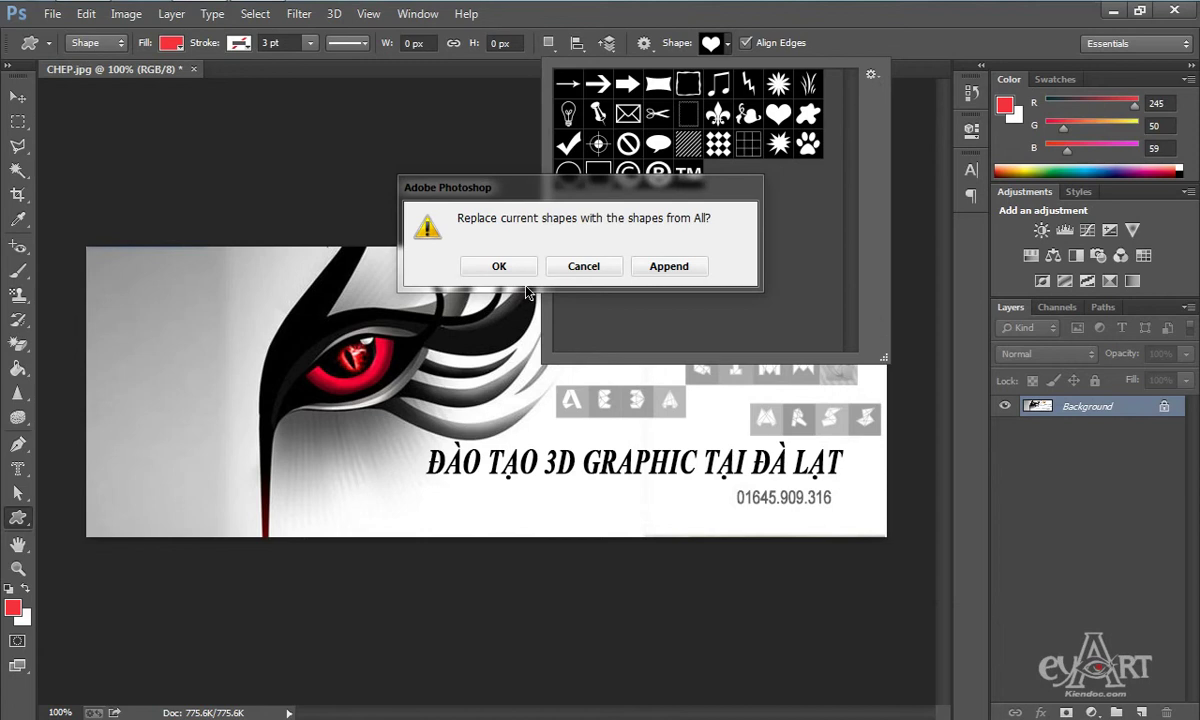
left_click(498, 266)
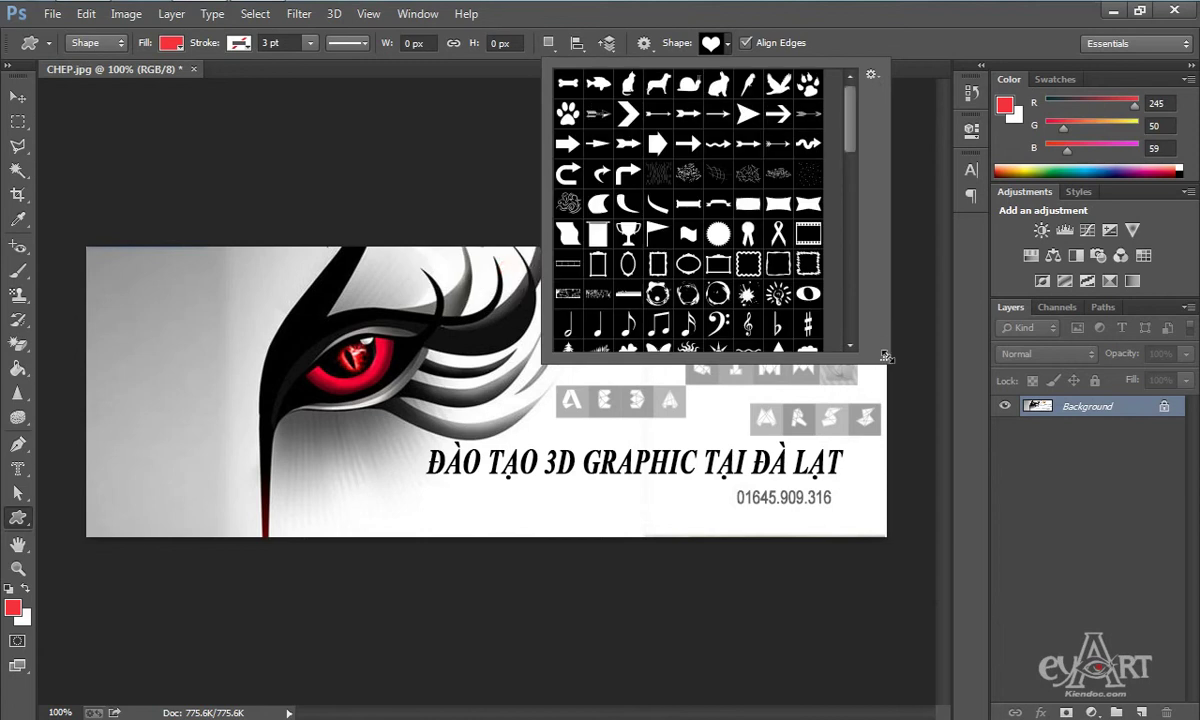
Draw the Phone 1 custom shape about 42 × 30 px on the blank area below the eye, left of the headline.
left_click_drag(882, 358, 1097, 701)
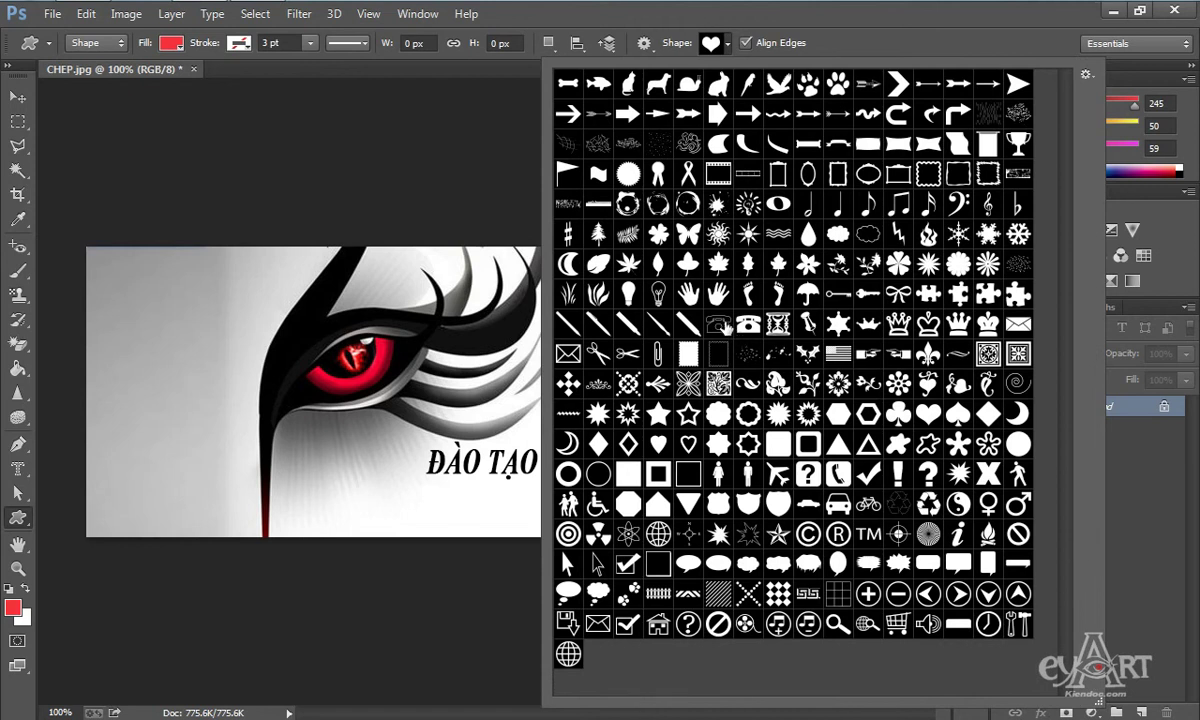
left_click(718, 322)
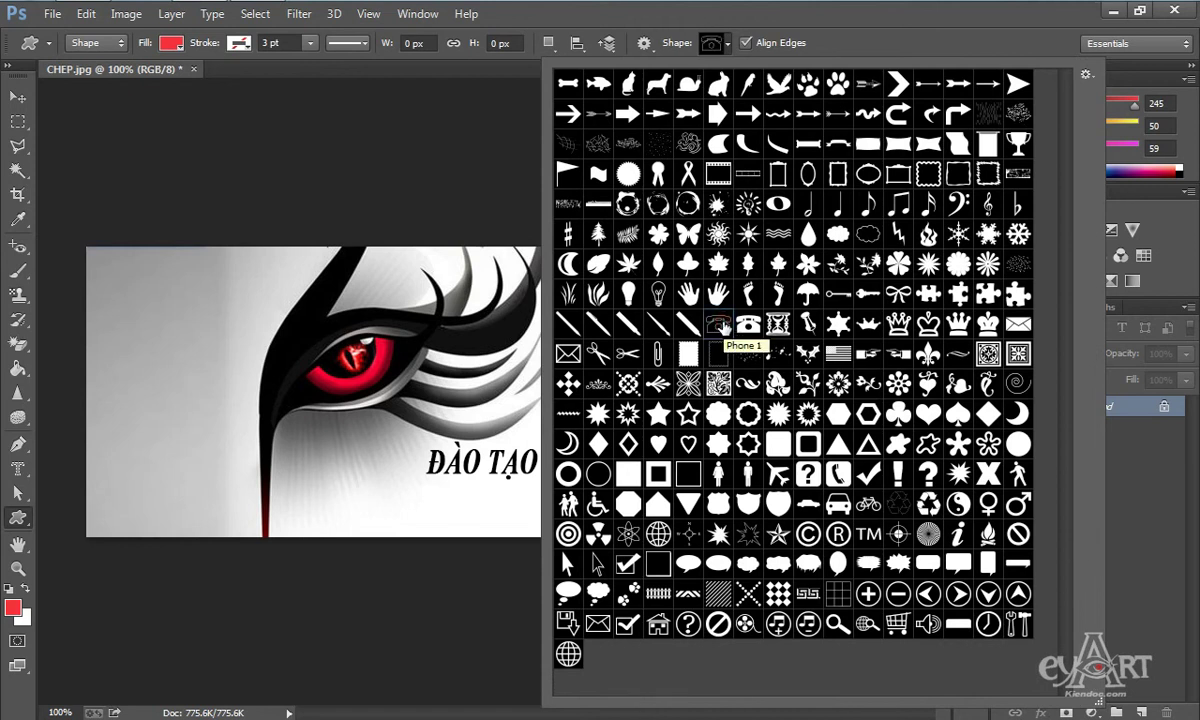
left_click_drag(358, 470, 399, 503)
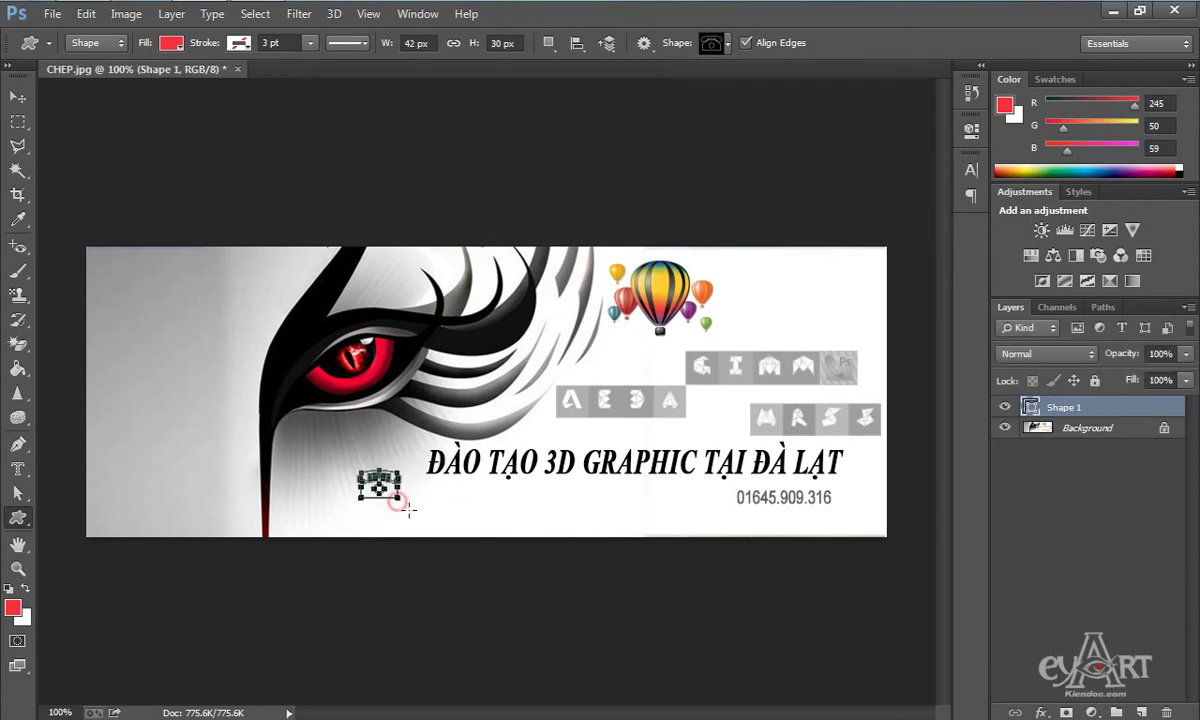
Move the phone icon to just left of the phone number under the headline.
key("v")
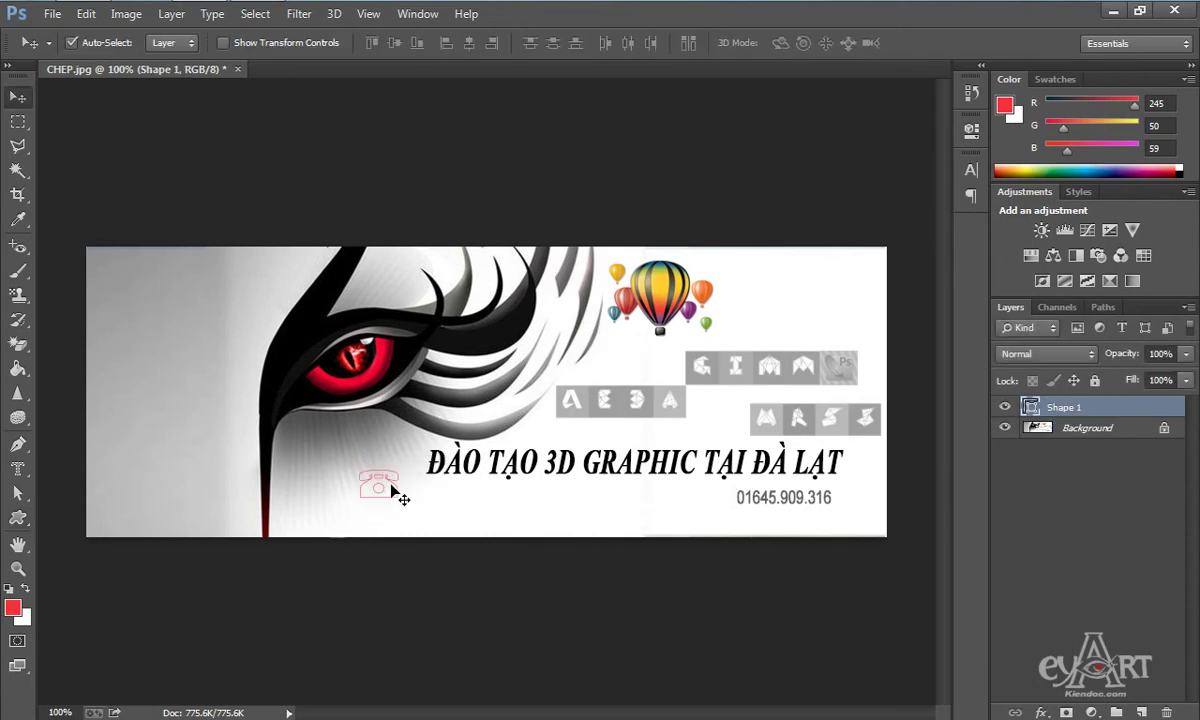
mouse_move(390, 483)
left_mouse_down()
mouse_move(429, 509)
mouse_move(391, 486)
left_mouse_up()
scroll(365, 492, "up", 3)
key("ctrl+t")
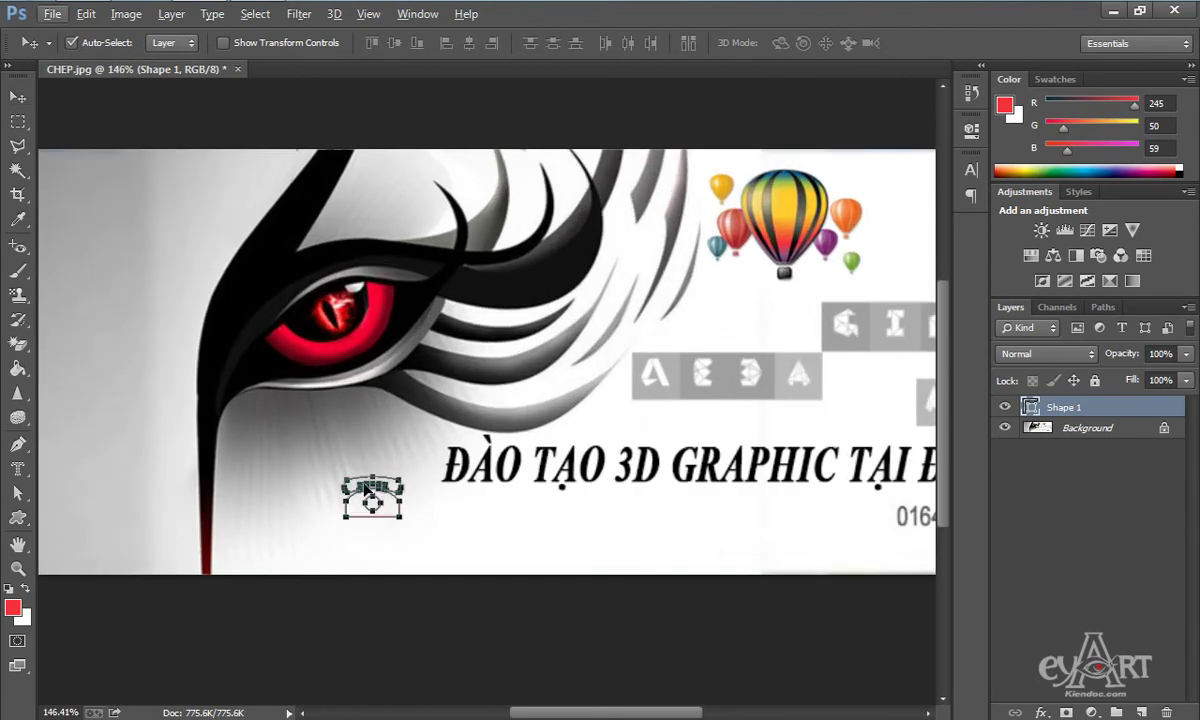
left_click_drag(396, 512, 658, 472)
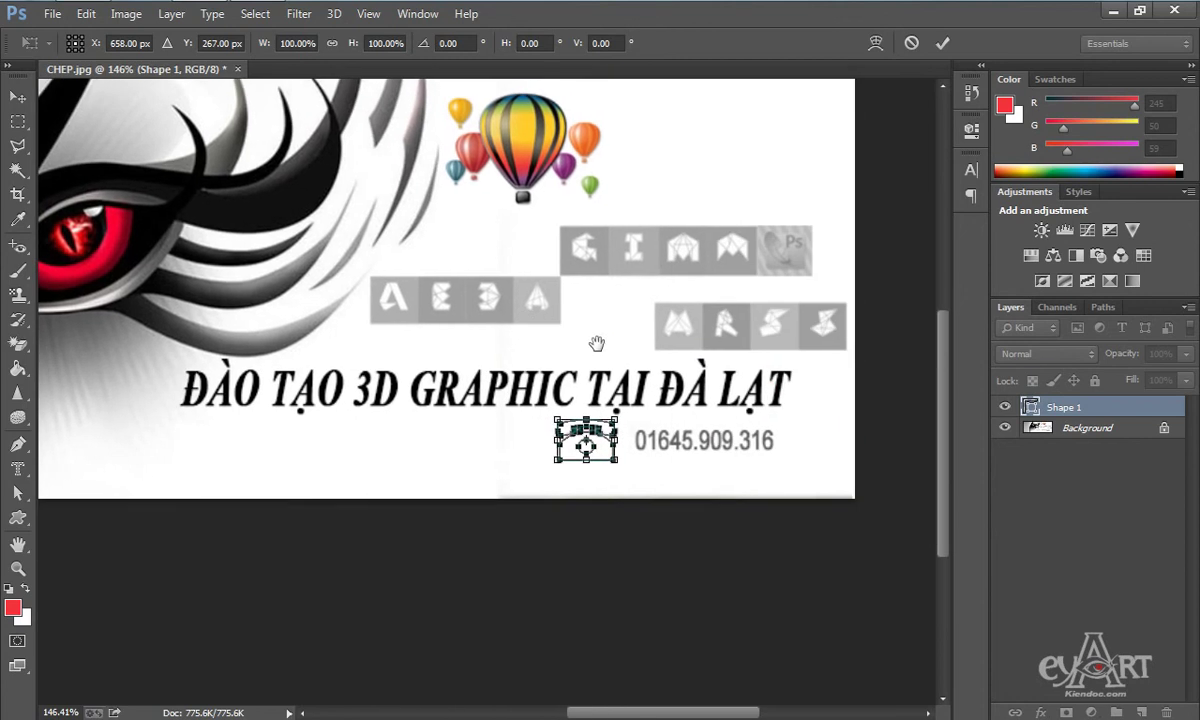
key("Return")
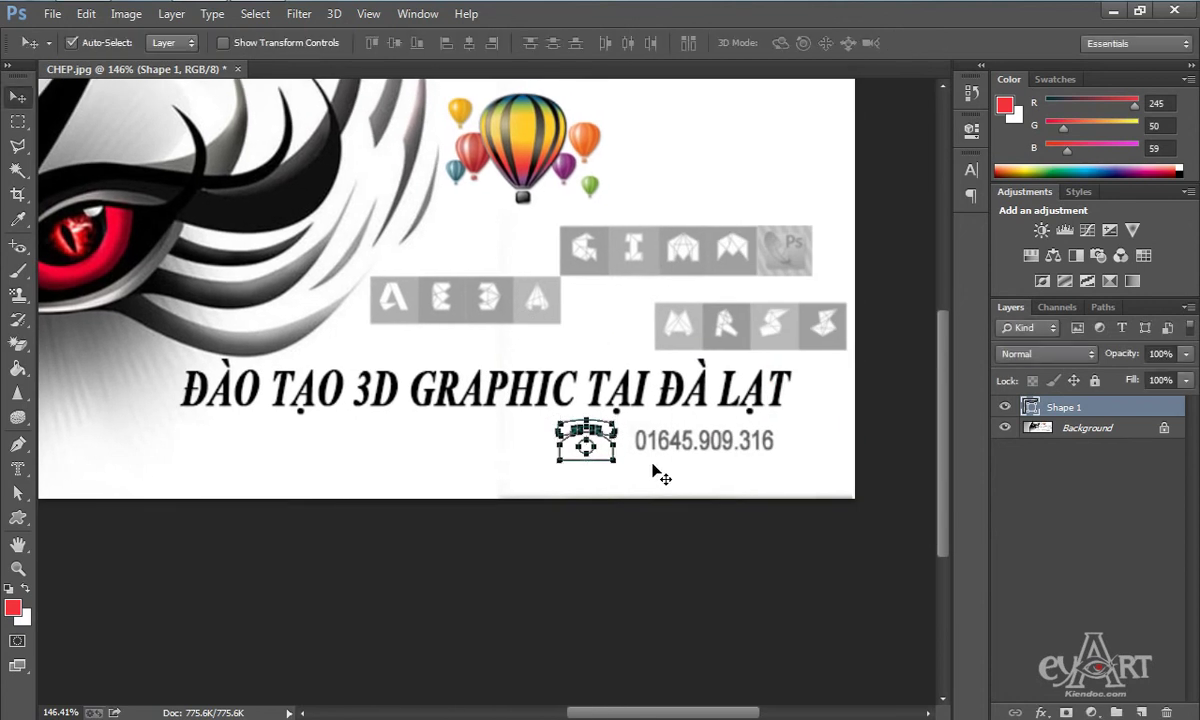
Fill the phone icon with black and give it a solid black stroke.
key("u")
scroll(658, 472, "up", 1)
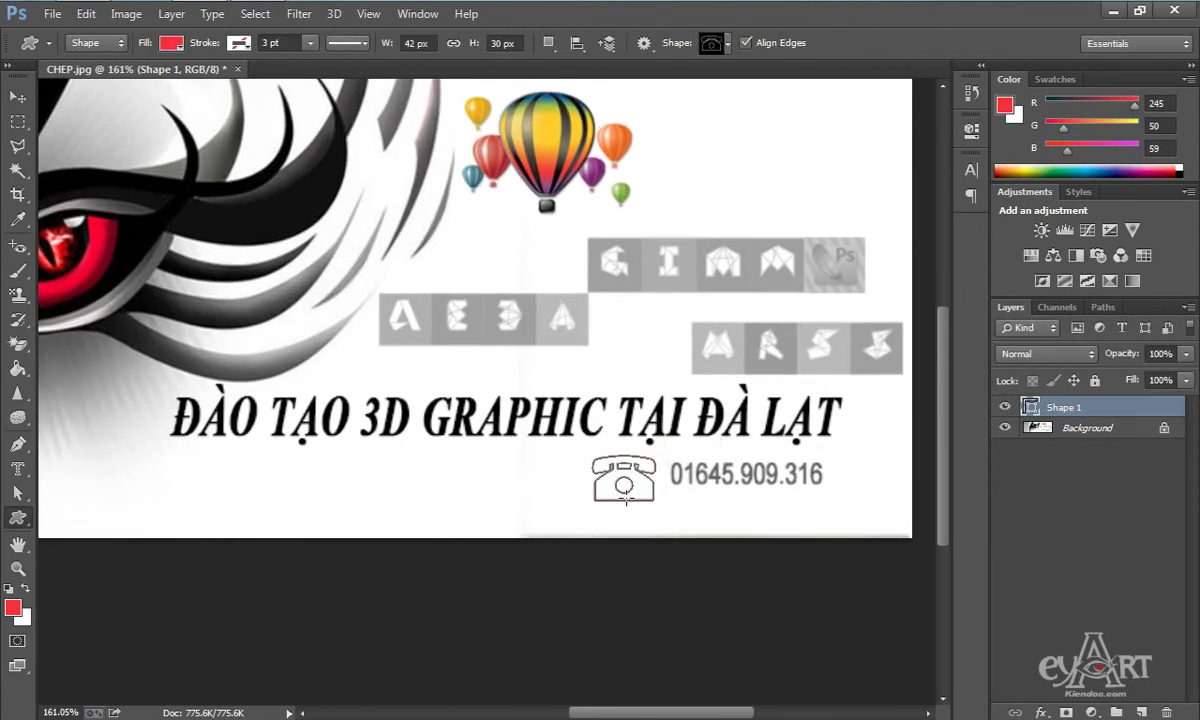
left_click(167, 45)
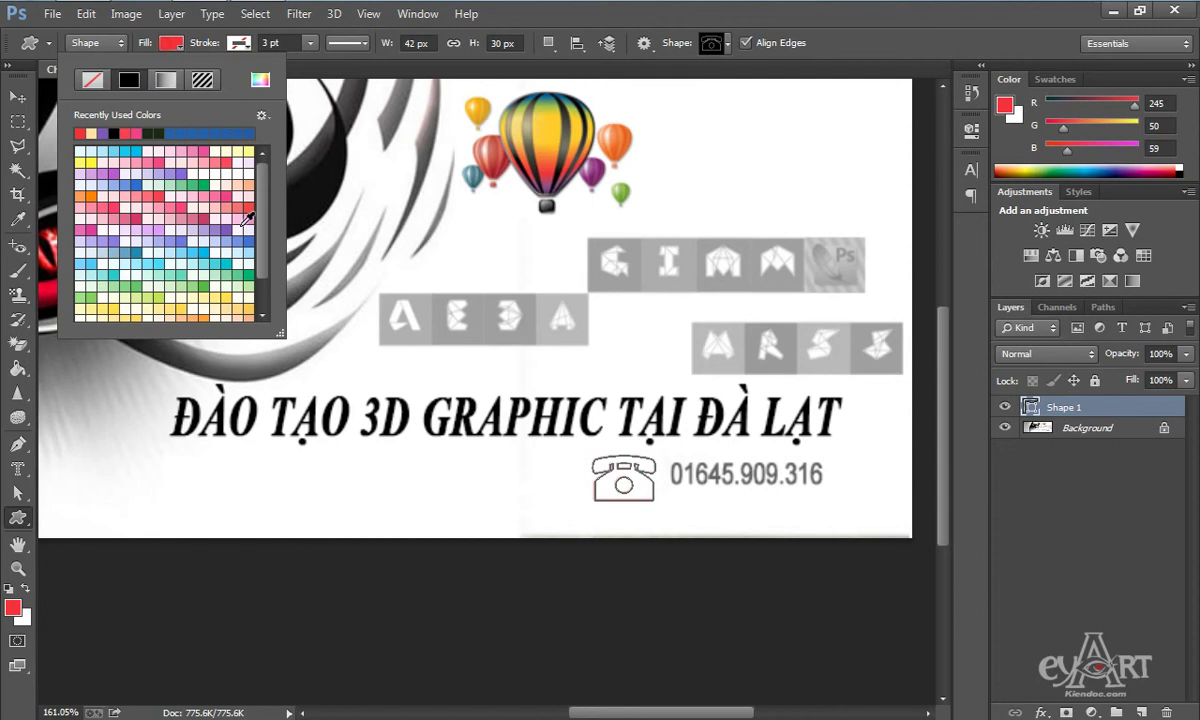
left_click(118, 132)
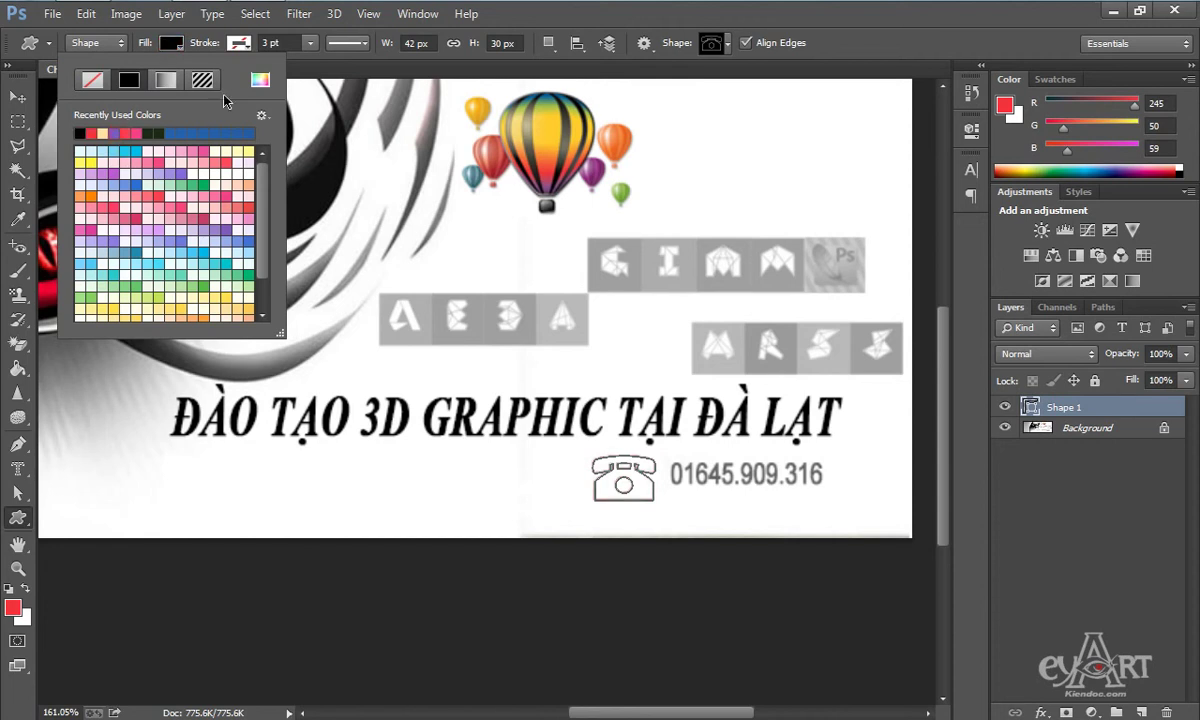
left_click(244, 45)
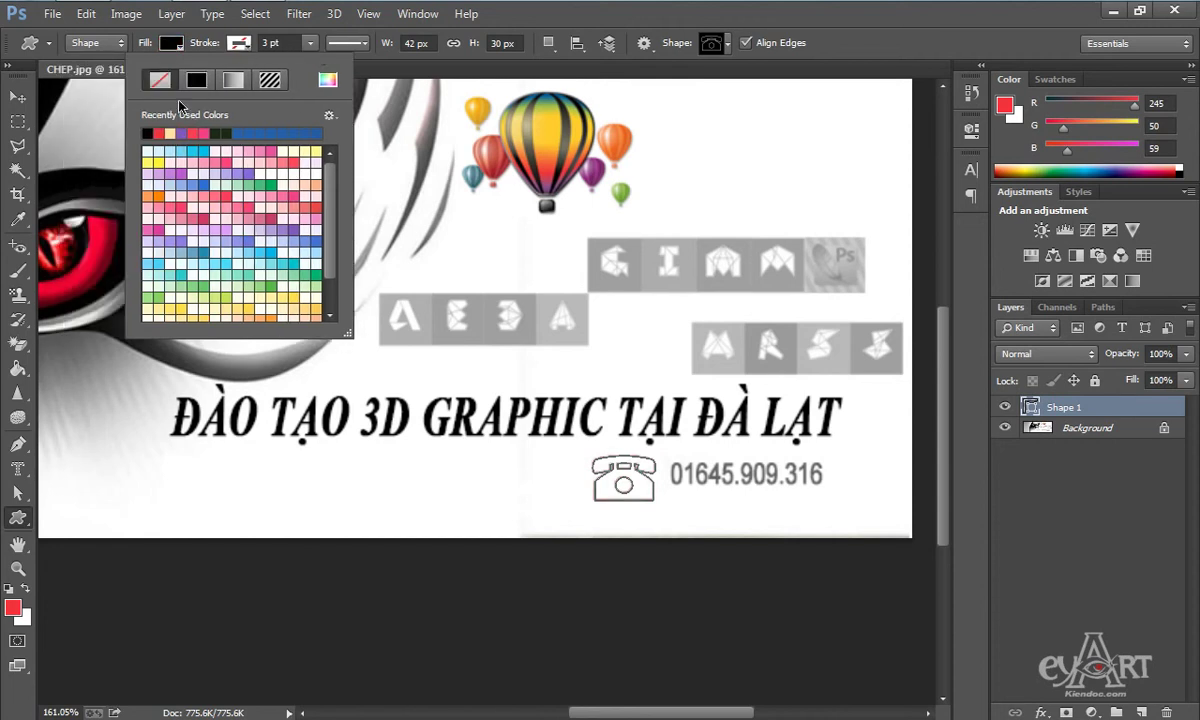
left_click(199, 82)
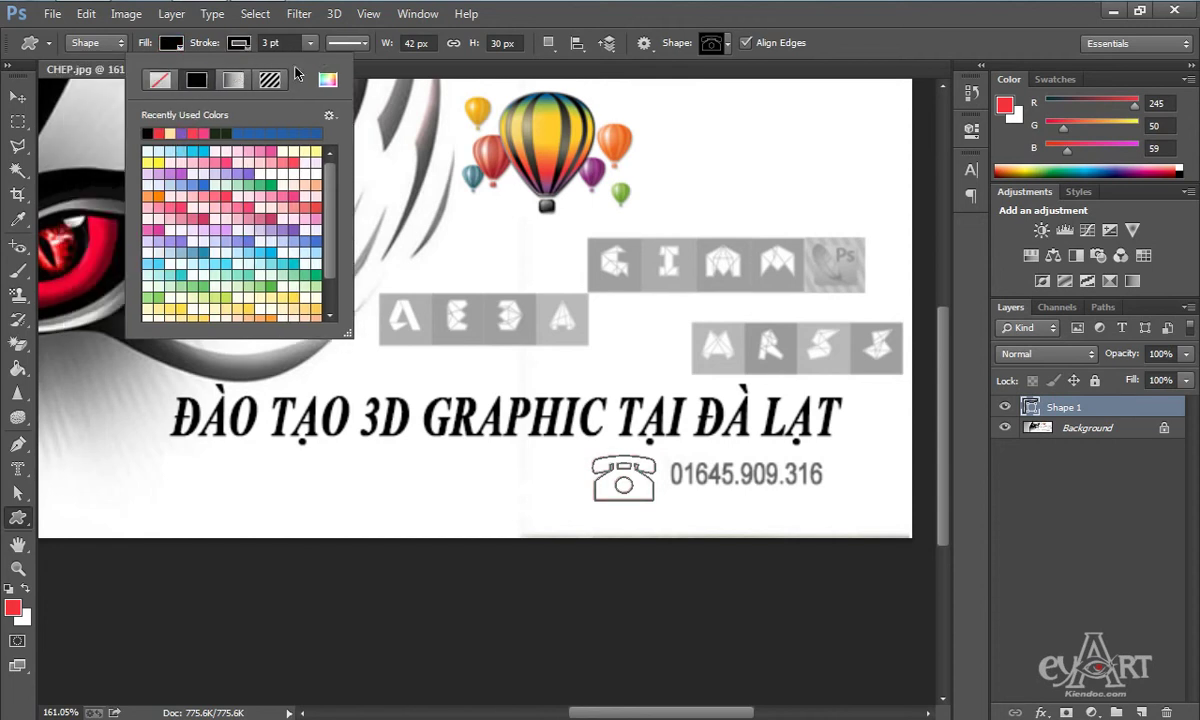
left_click(553, 20)
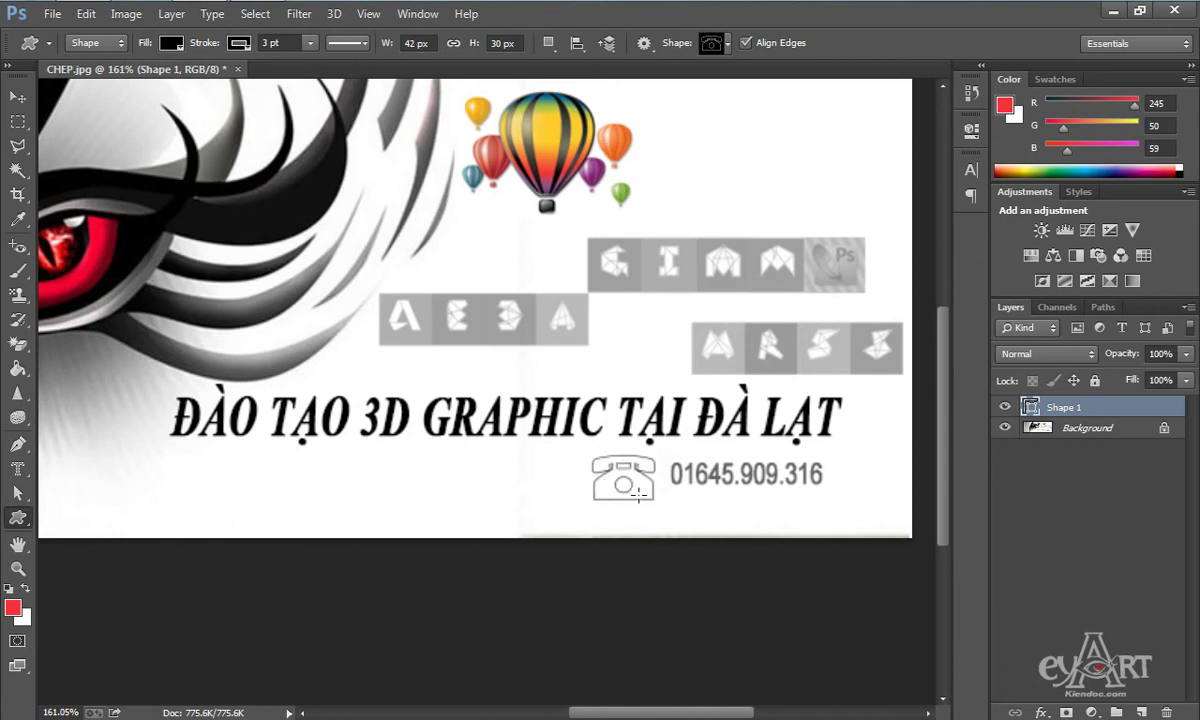
Scale the phone icon down toward its lower-left corner with Free Transform.
key("v")
key("ctrl+t")
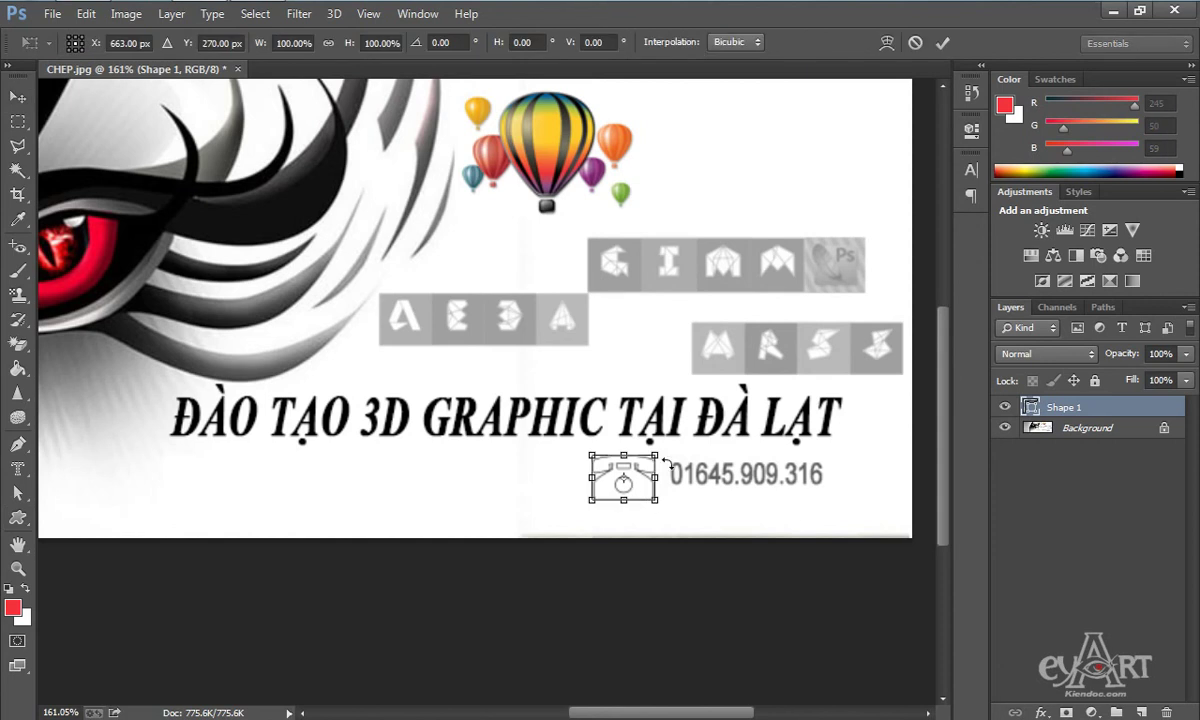
left_click_drag(658, 454, 642, 472)
key("Return")
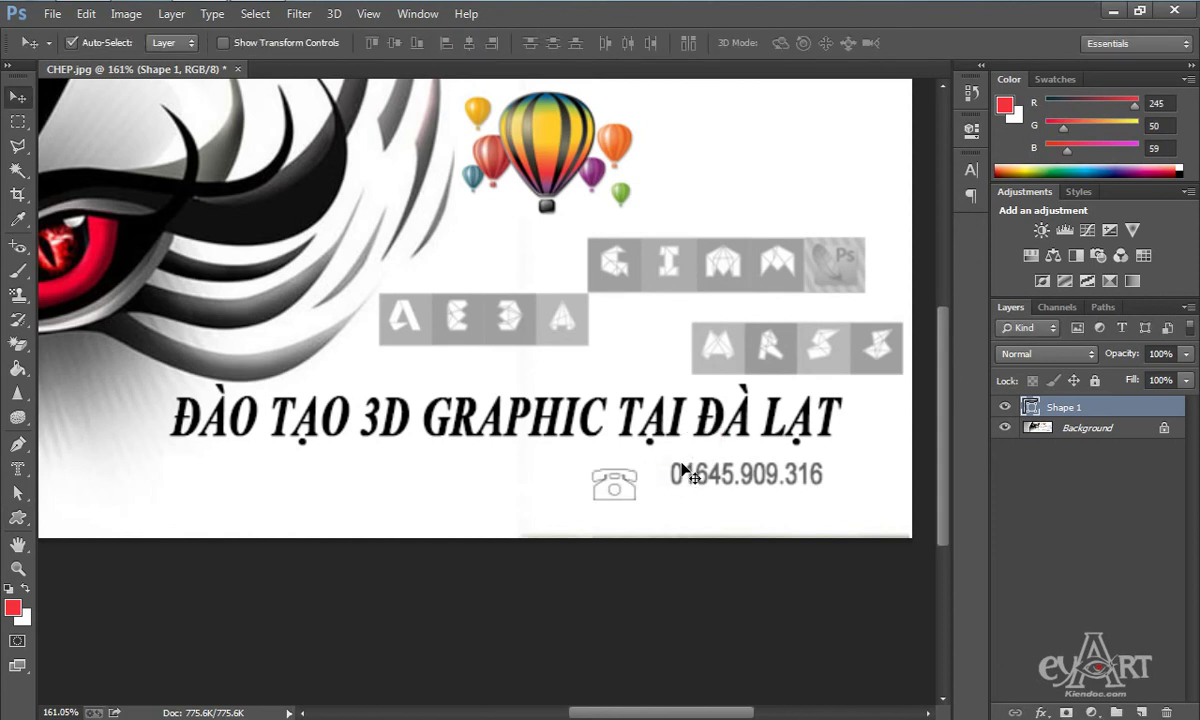
Select the phone number on the Background layer with a rectangular marquee and move it down and left, level with the phone icon.
key("m")
left_click_drag(662, 458, 836, 492)
key("v")
left_click_drag(750, 477, 748, 487)
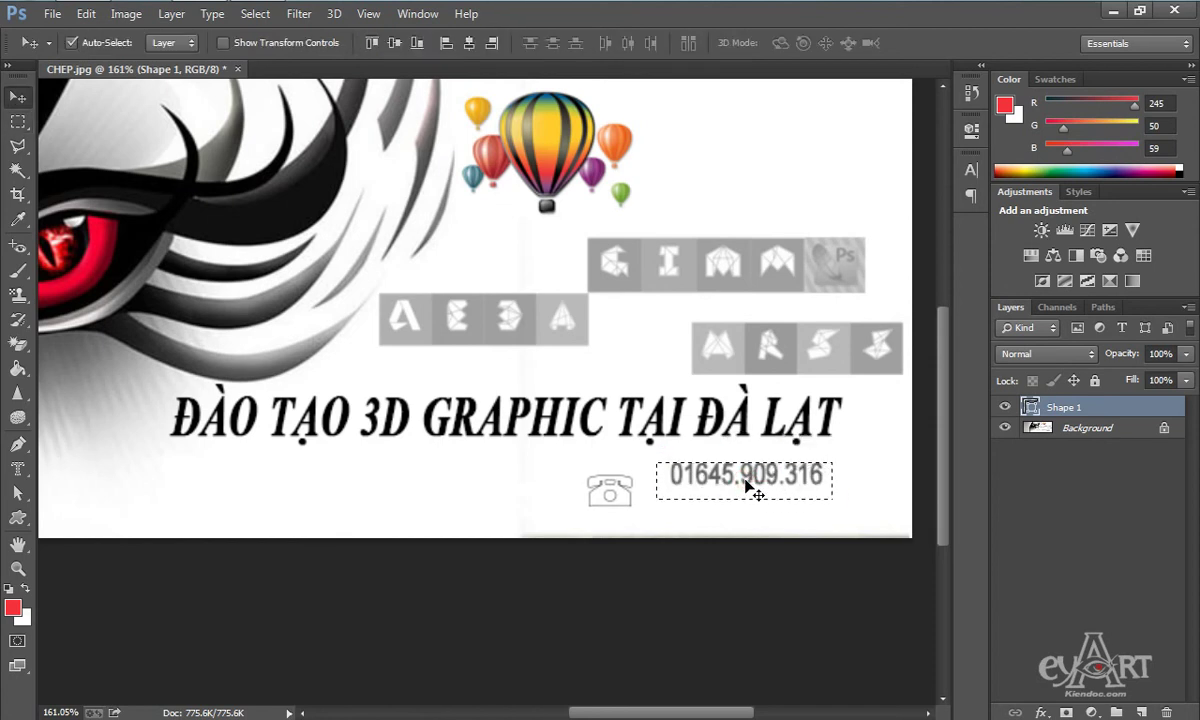
key("ctrl+z")
left_click(1062, 428)
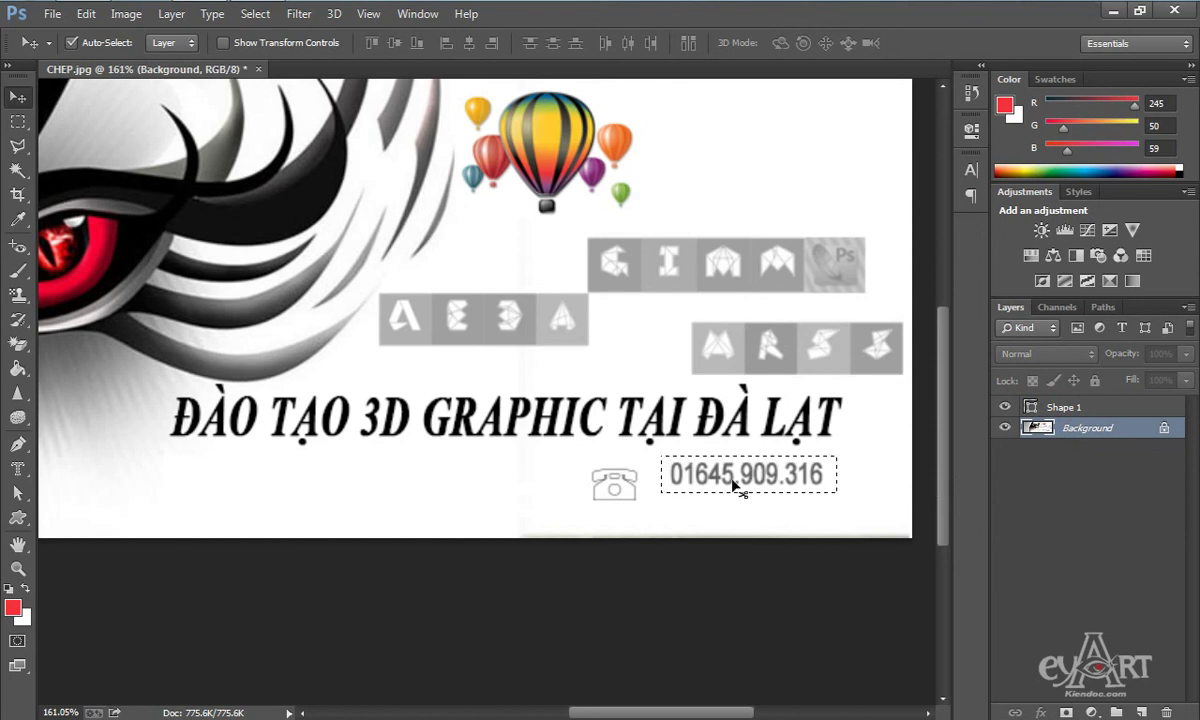
left_click_drag(733, 485, 715, 496)
key("ctrl+d")
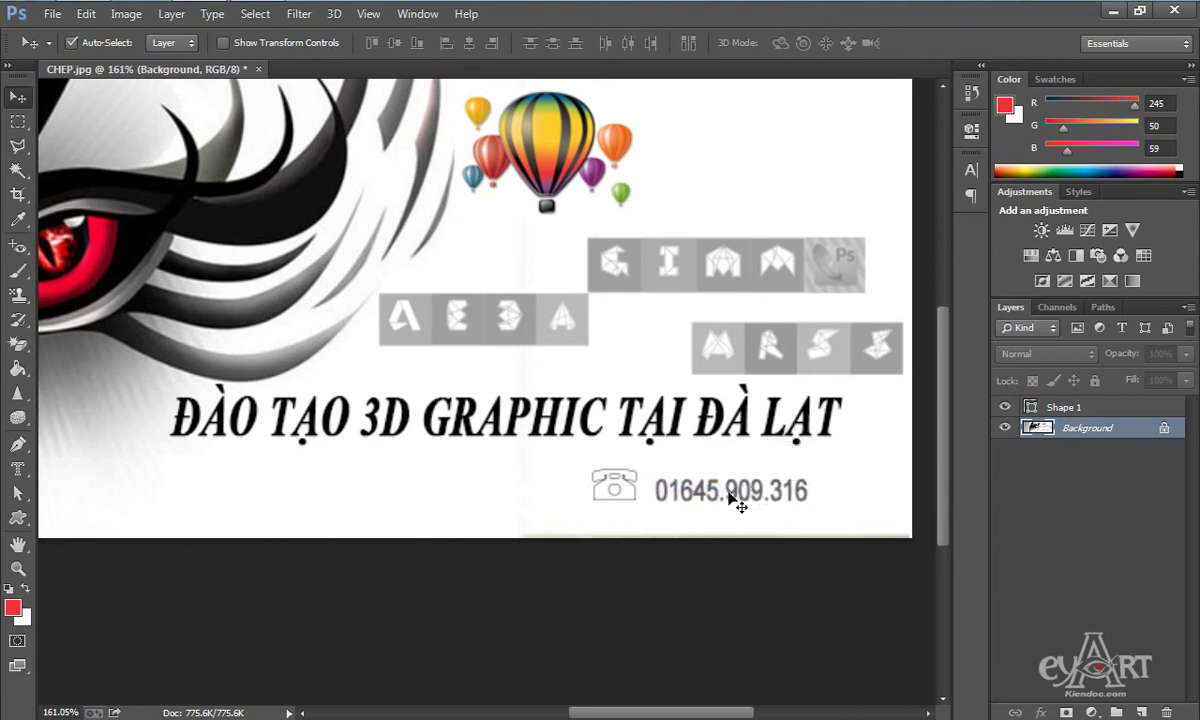
Reset the foreground and background colours to the default black and white, and swap them back and forth.
key("ctrl+1")
scroll(729, 518, "down", 1)
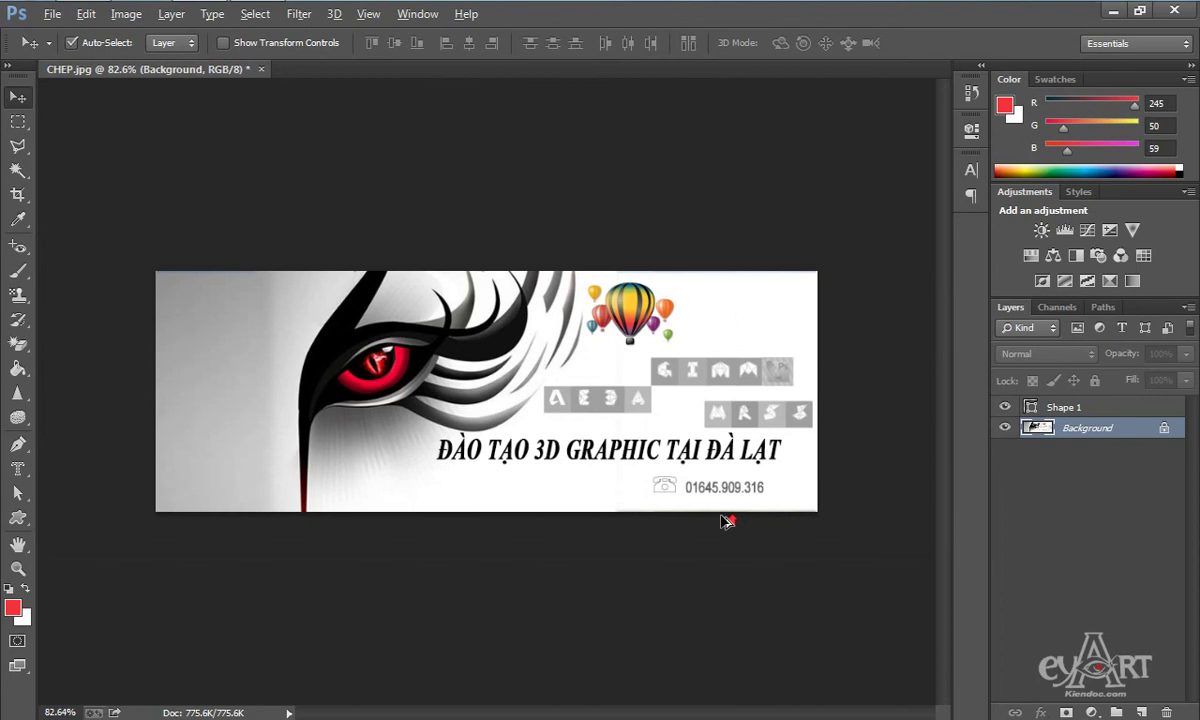
scroll(724, 519, "up", 1)
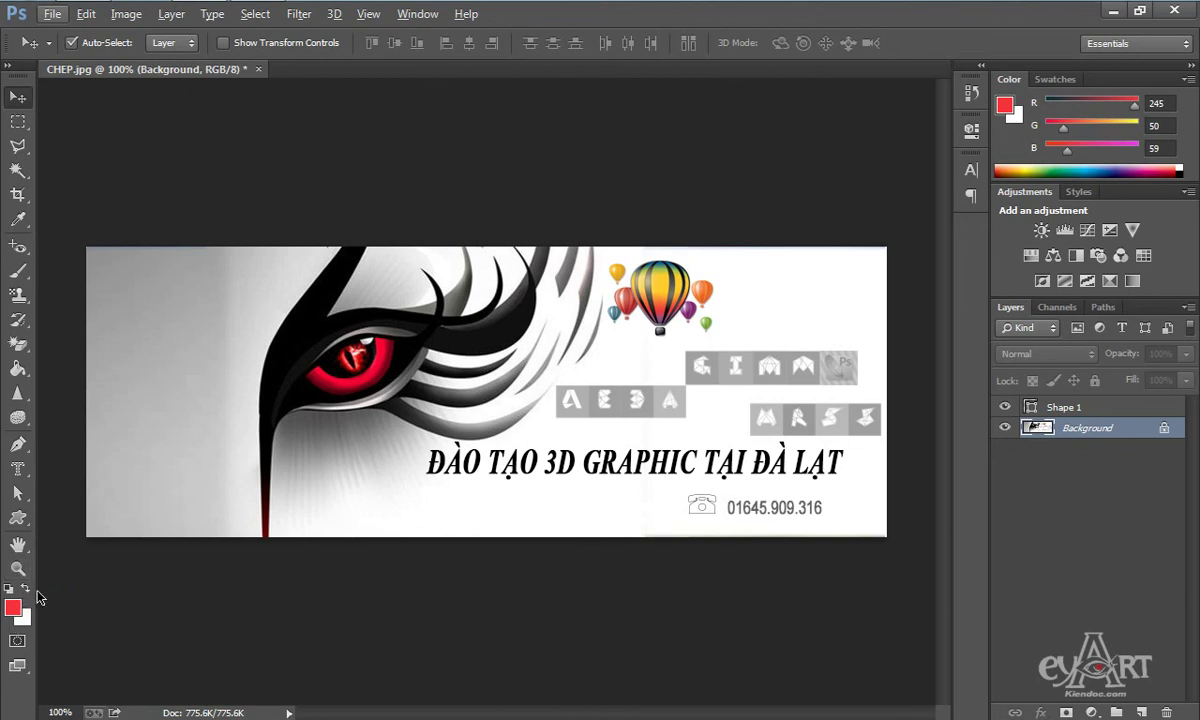
key("alt+d")
left_click(222, 625)
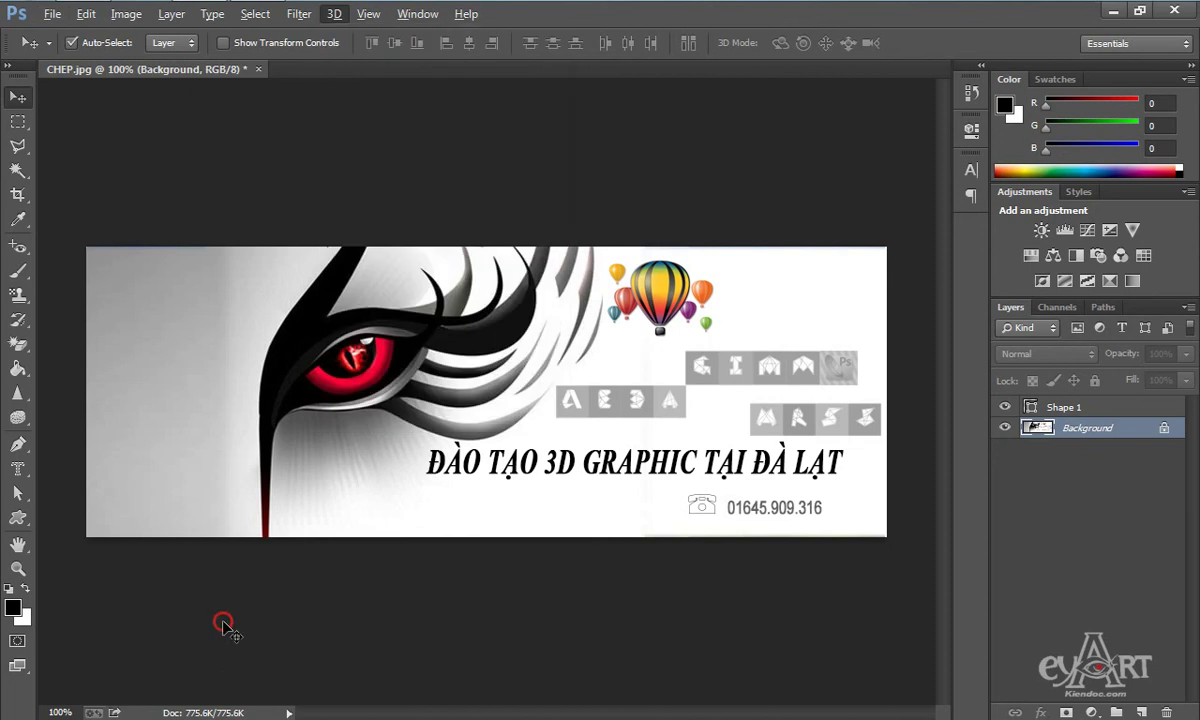
left_click(27, 589)
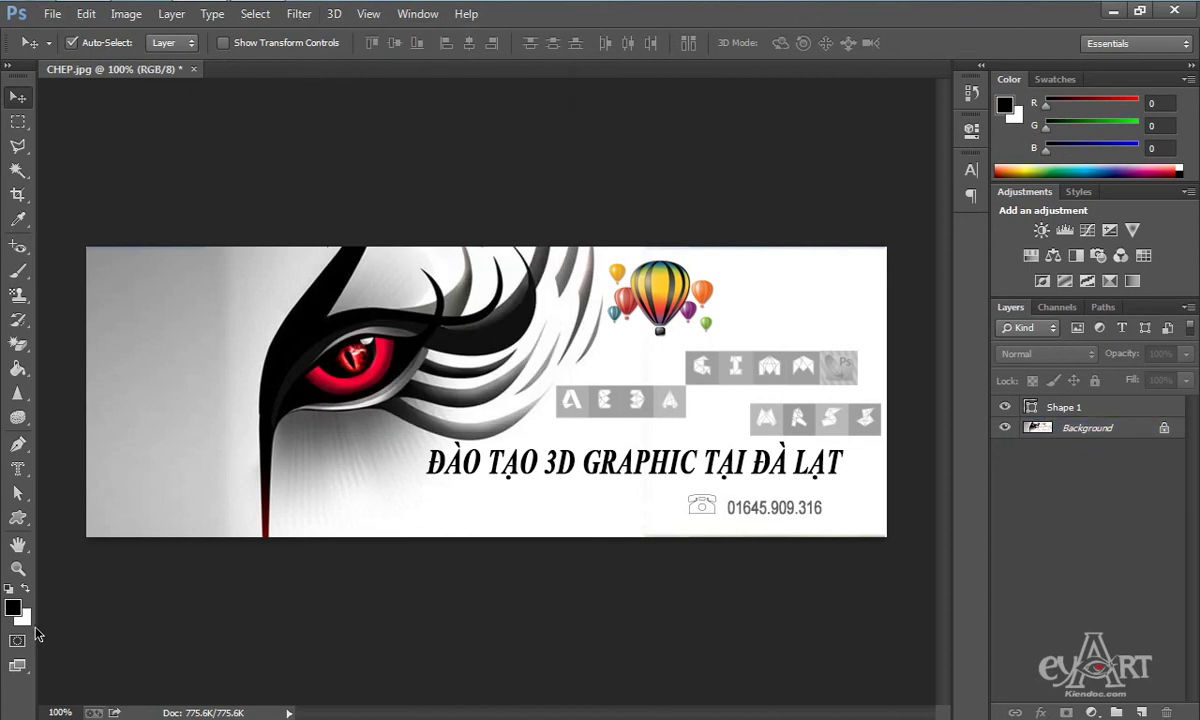
key("x")
Marquee a small rectangle in the grey area left of the eye and, on a new layer, fill it with foreground black and background white.
left_click(17, 121)
left_click_drag(113, 287, 177, 342)
key("v")
key("ctrl+shift+alt+n")
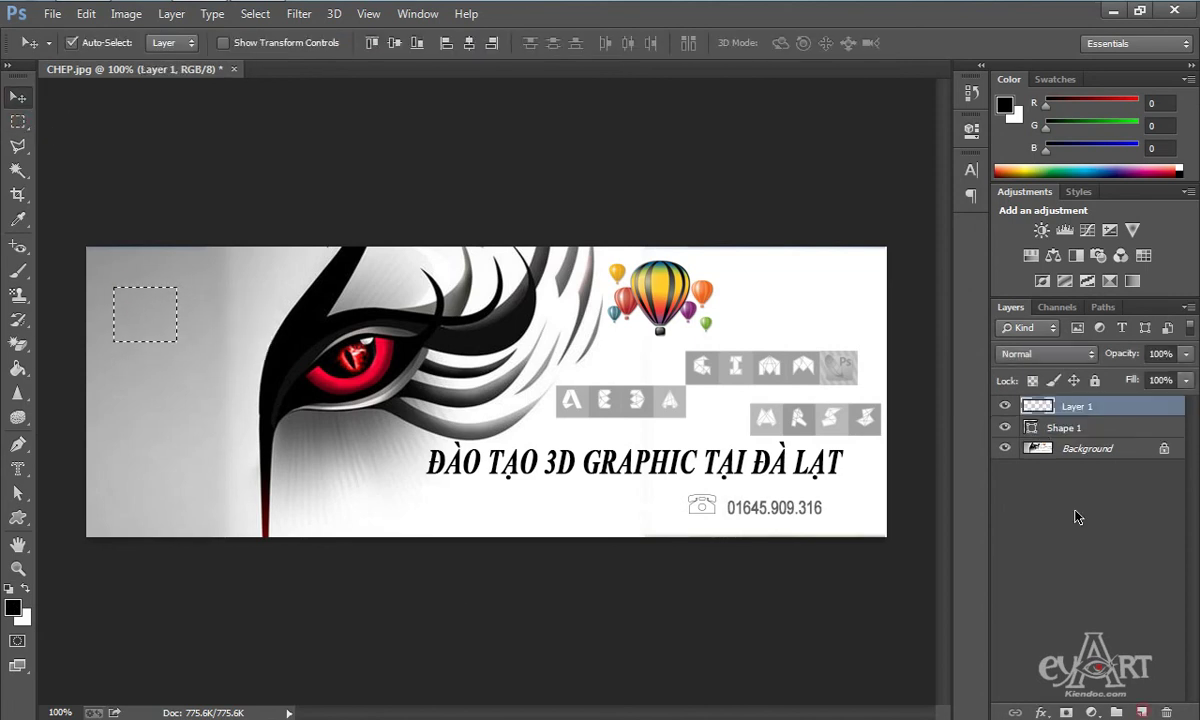
key("alt+BackSpace")
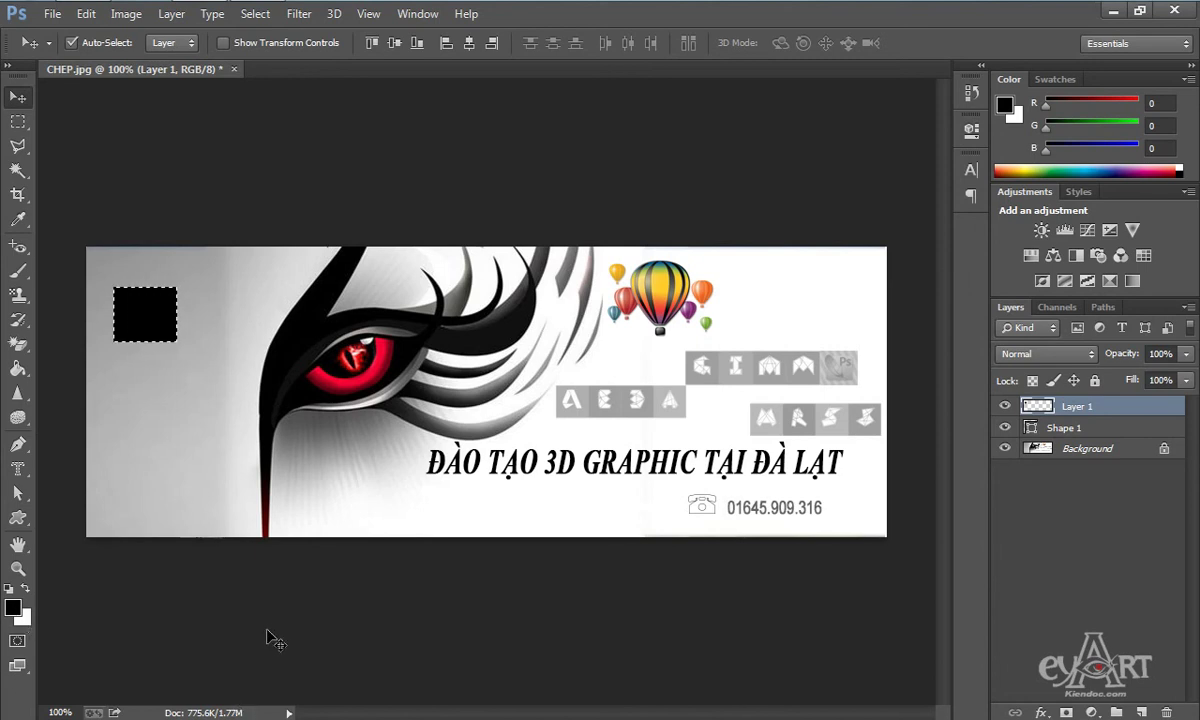
key("ctrl+BackSpace")
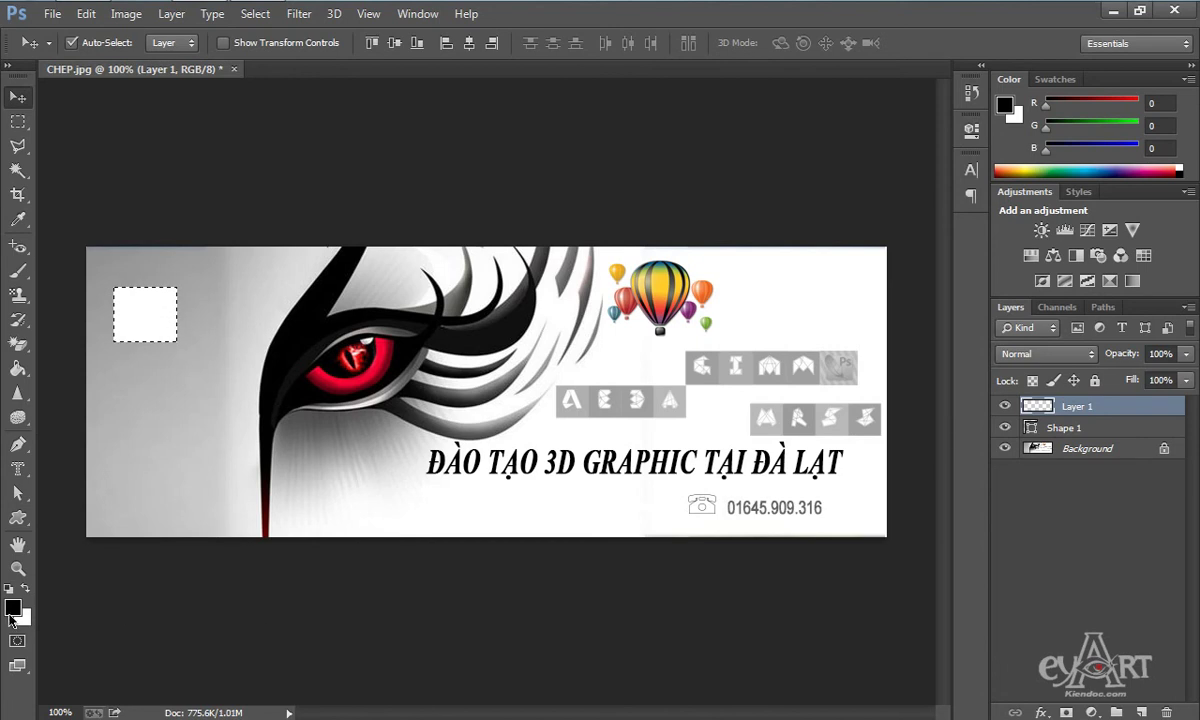